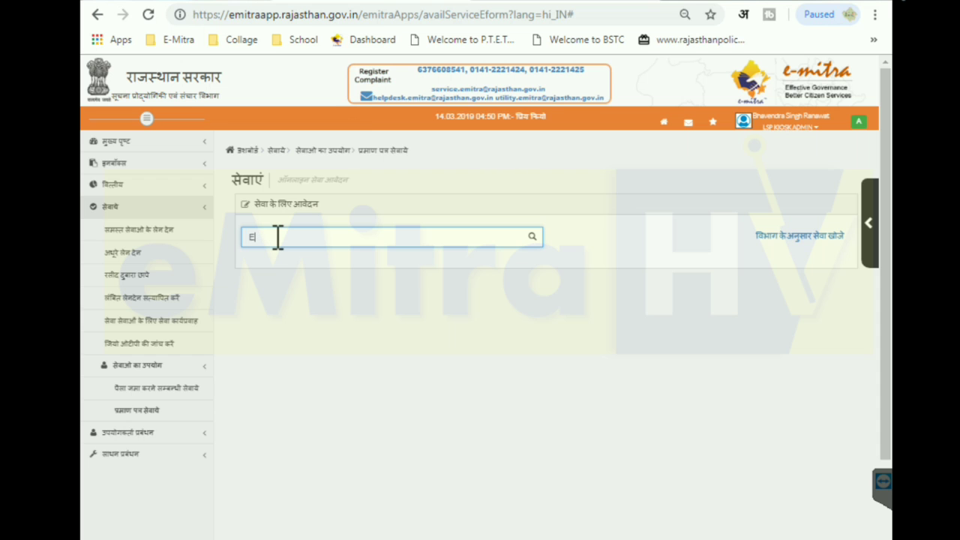
# Search 'ECO' and select the Income and Asset certificate for EWS service
pyautogui.write('CO')
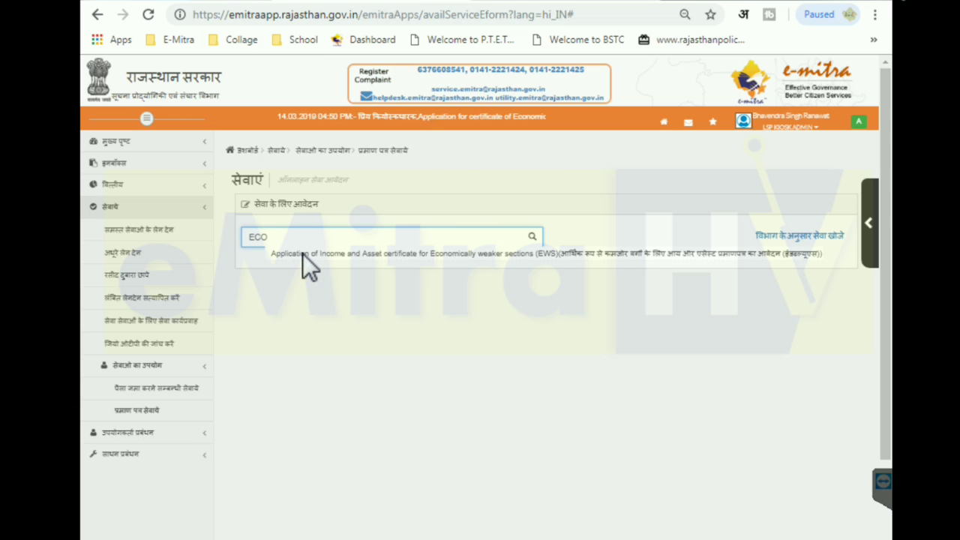
pyautogui.click(302, 253)
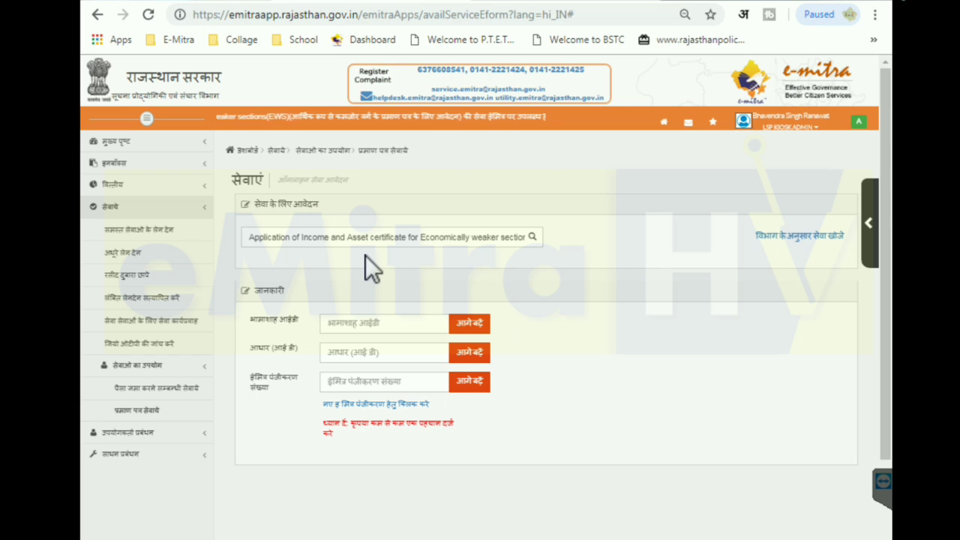
# Enter the applicant's Bhamashah ID in the भामाशाह आईडी field
pyautogui.click(350, 324)
pyautogui.click(344, 352)
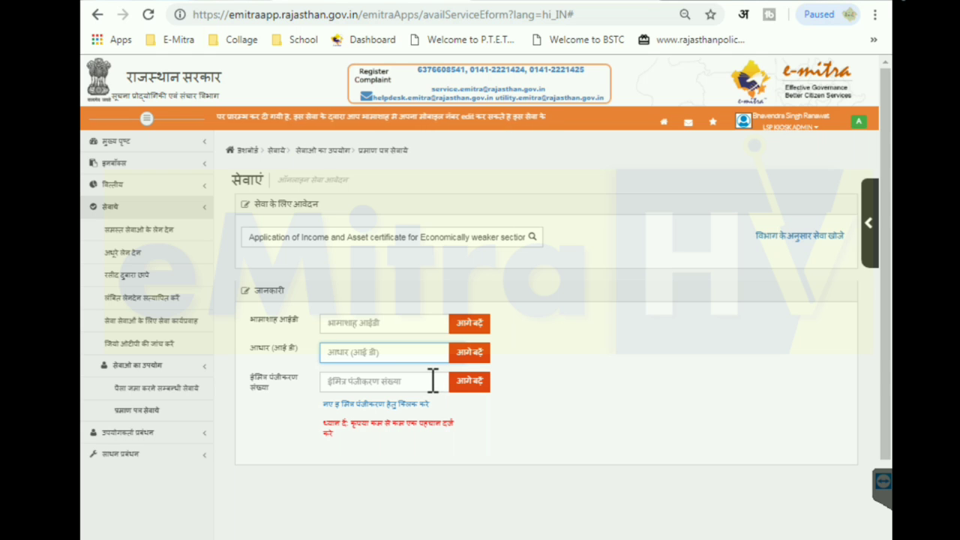
pyautogui.click(346, 323)
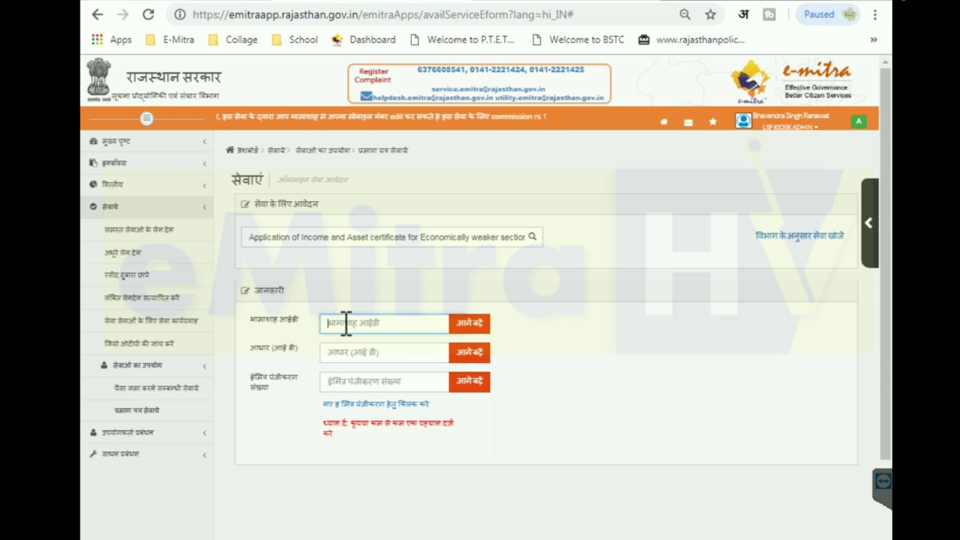
# Proceed with the Bhamashah ID, pick the first family member, and load their data
pyautogui.click(484, 321)
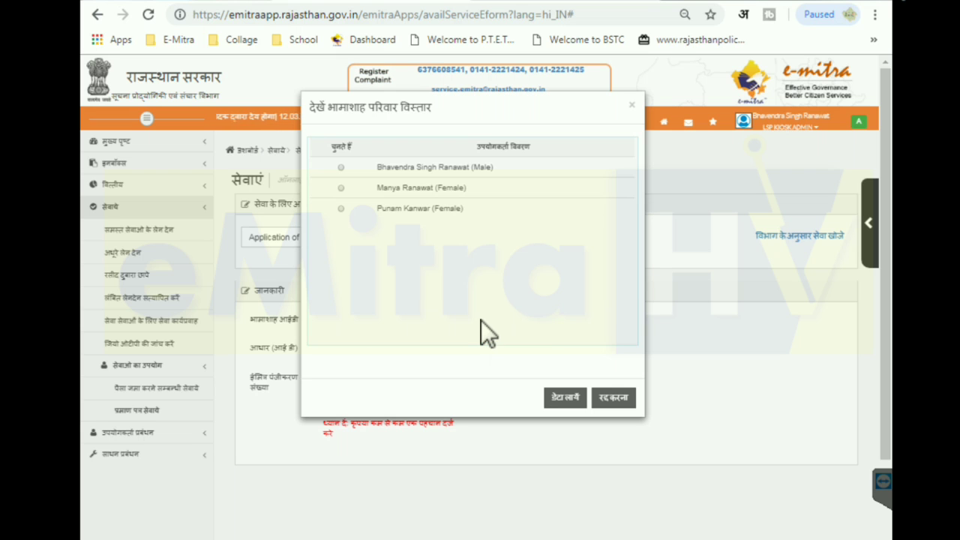
pyautogui.click(343, 168)
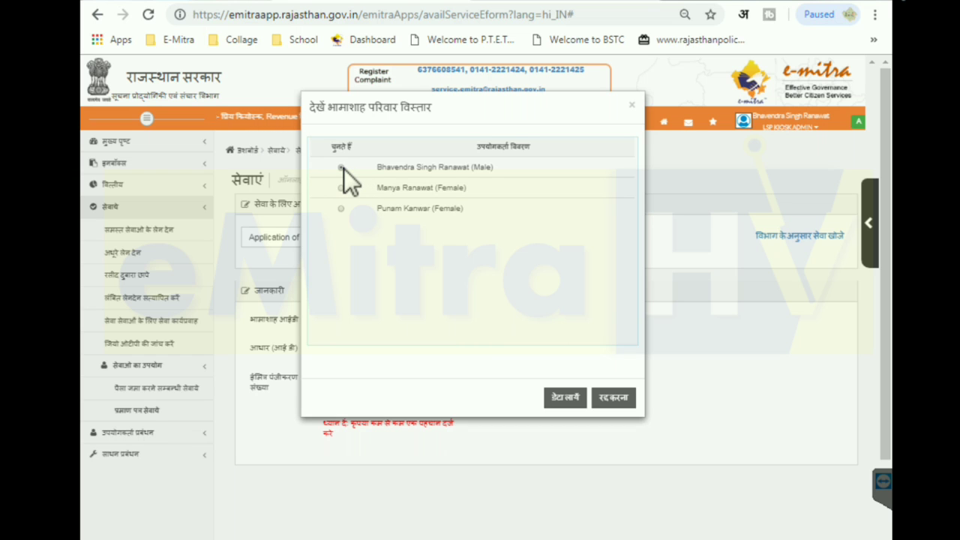
pyautogui.click(566, 399)
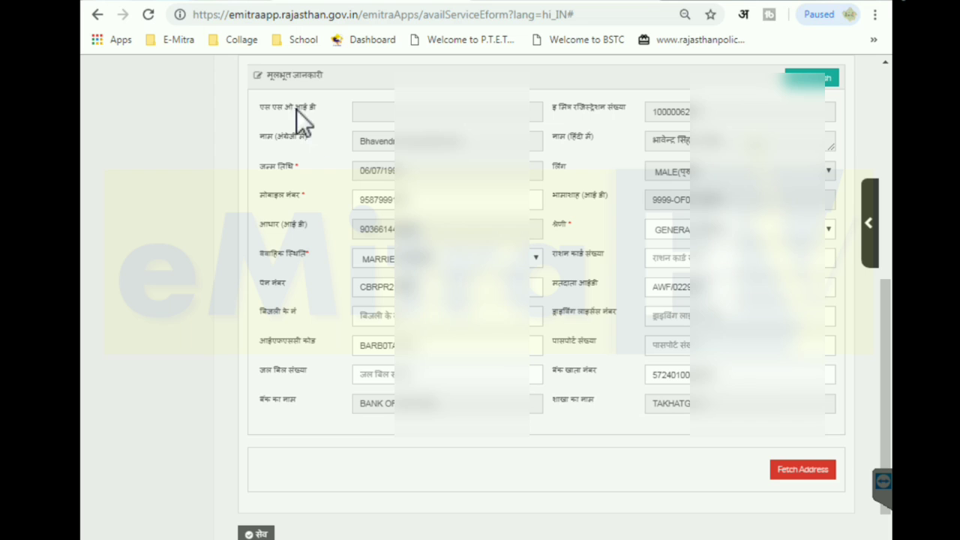
# Fetch the applicant's address details into the basic information form
pyautogui.moveTo(265, 75); pyautogui.dragTo(306, 75)
pyautogui.click(324, 75)
pyautogui.click(801, 473)
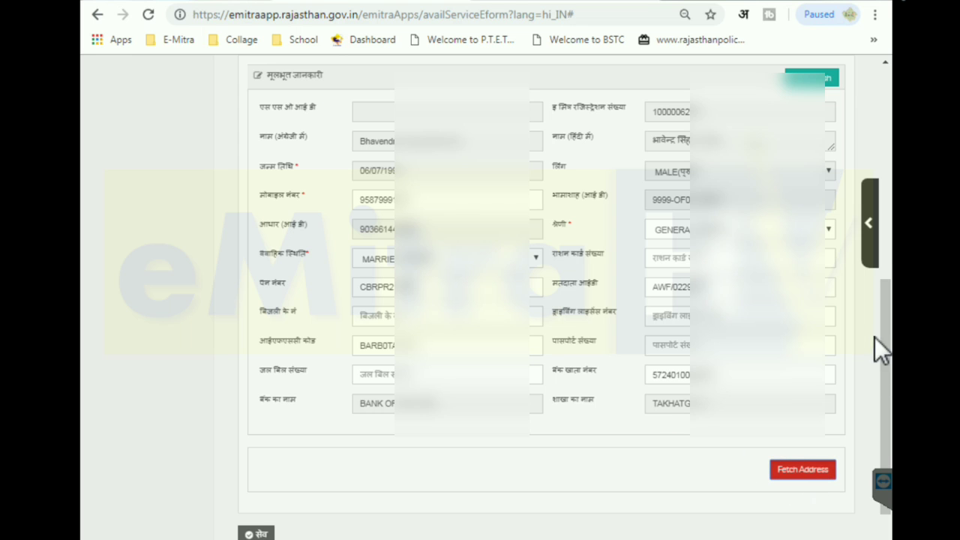
# Save the basic and address details, dismiss the alert, and continue to the next page
pyautogui.moveTo(892, 311); pyautogui.dragTo(892, 405)
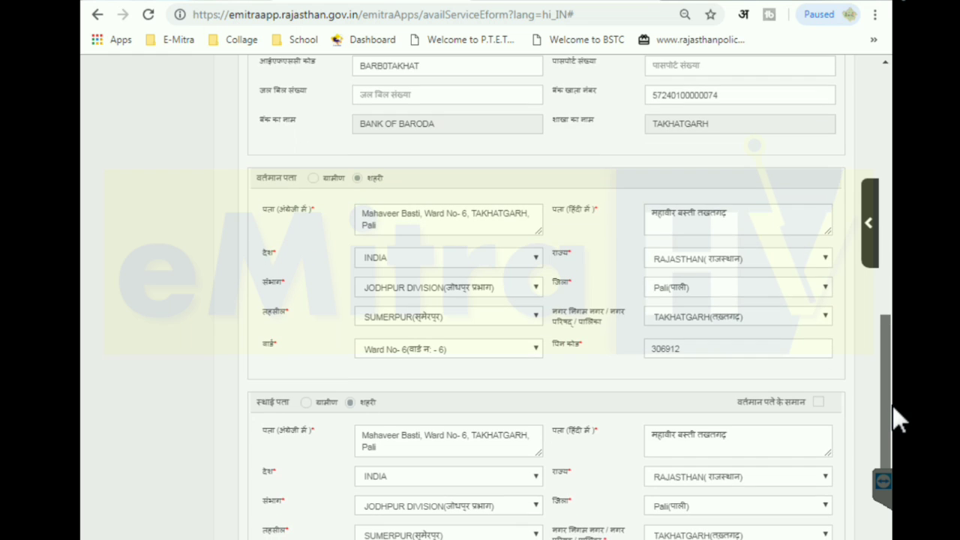
pyautogui.scroll(-1, 891, 396)
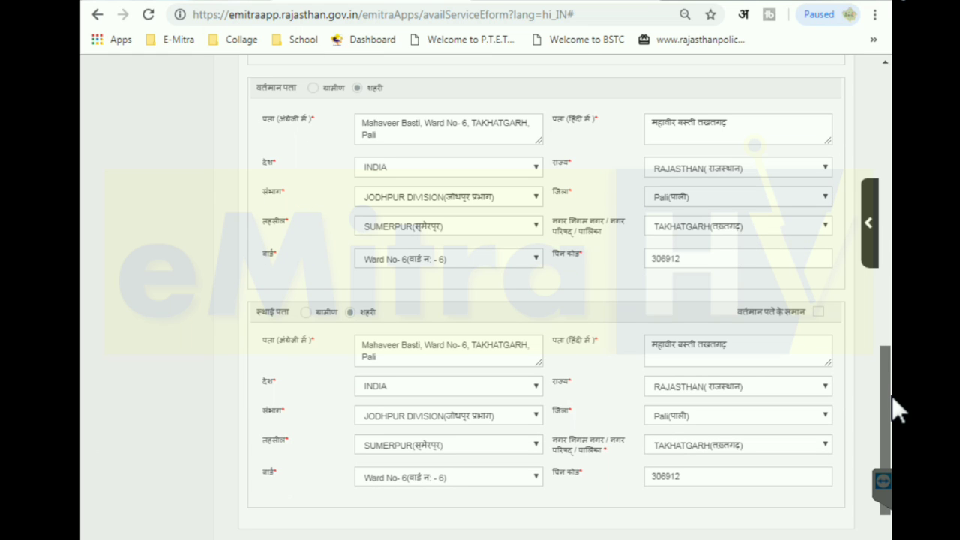
pyautogui.moveTo(260, 88); pyautogui.dragTo(300, 90)
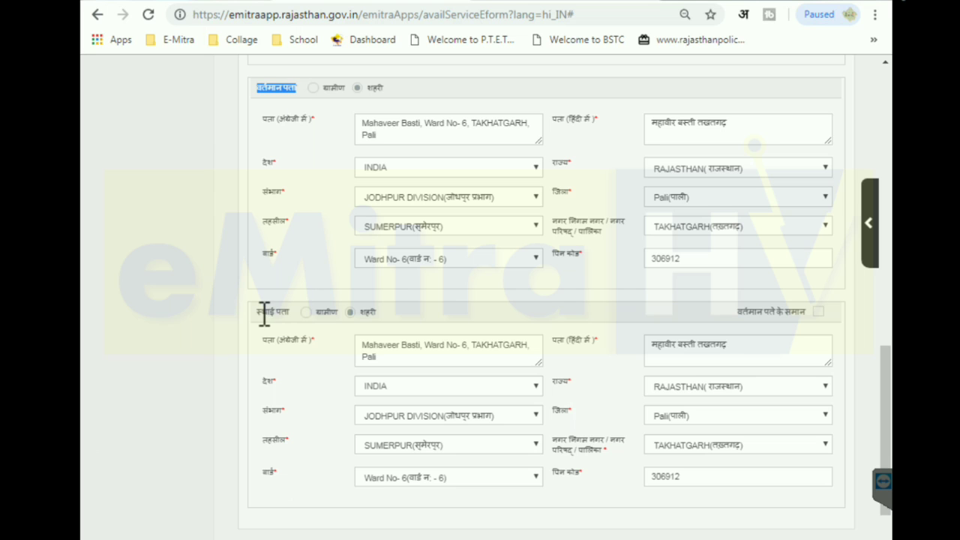
pyautogui.moveTo(259, 313); pyautogui.dragTo(291, 312)
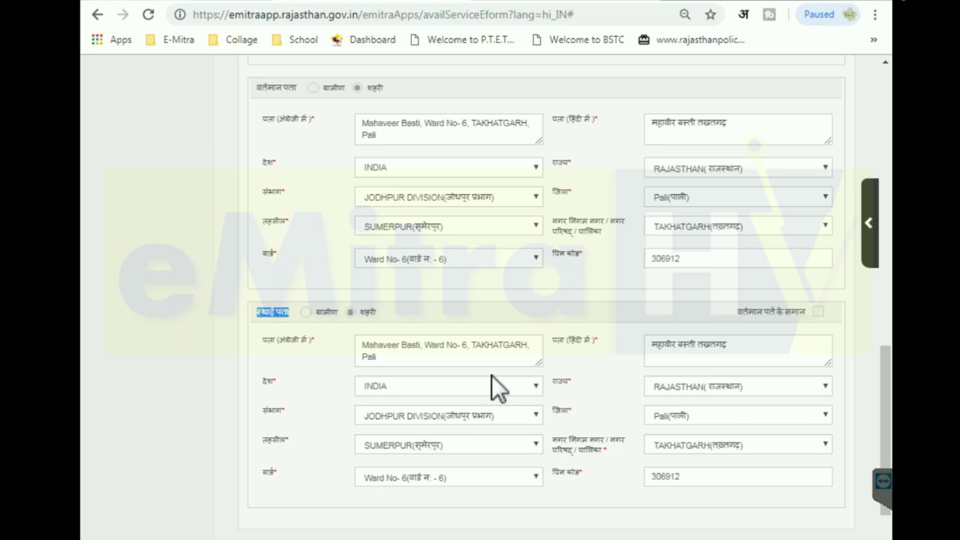
pyautogui.moveTo(891, 392); pyautogui.dragTo(890, 401)
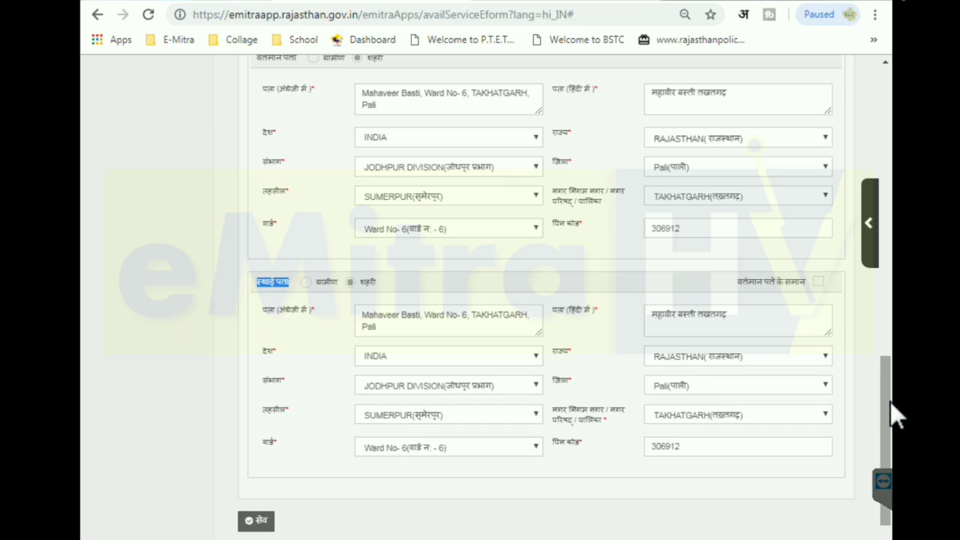
pyautogui.click(261, 523)
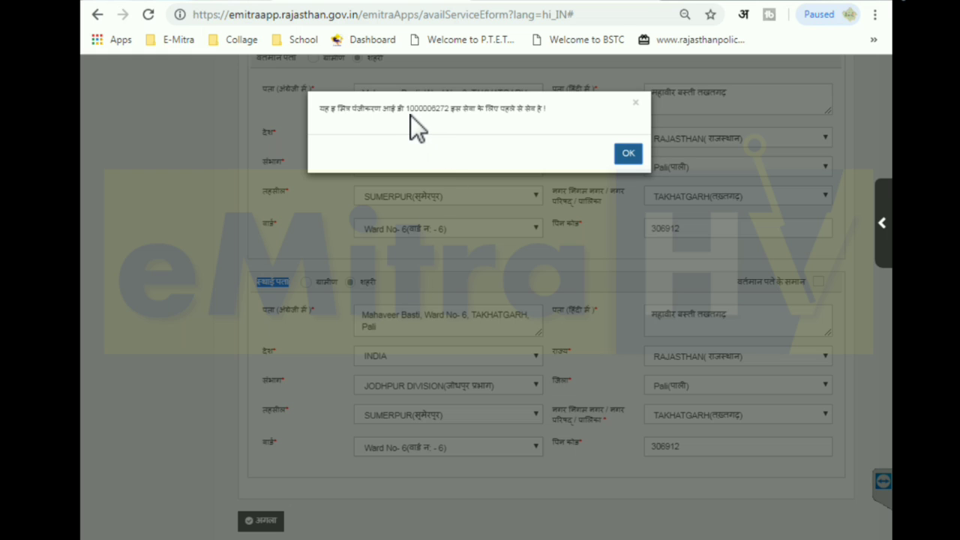
pyautogui.click(627, 154)
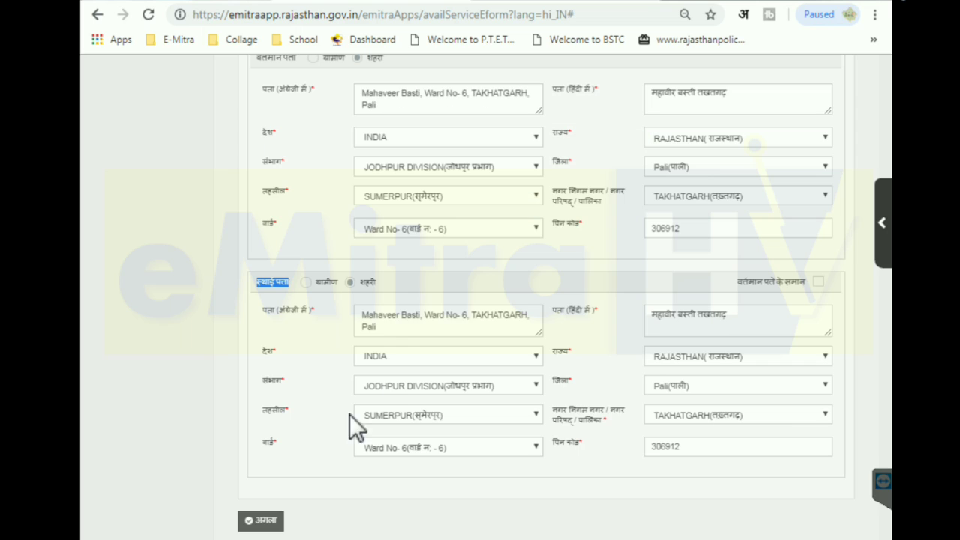
pyautogui.click(274, 524)
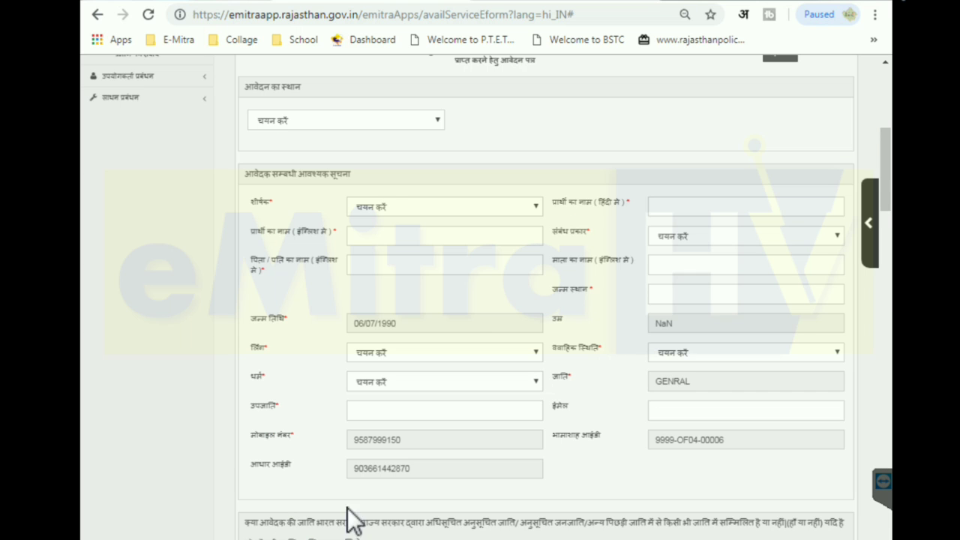
# Choose BOTH CENTERAL/STATE (दोनों केन्द्र / राज्य) in the आवेदन का स्थान dropdown
pyautogui.moveTo(893, 210); pyautogui.dragTo(893, 170)
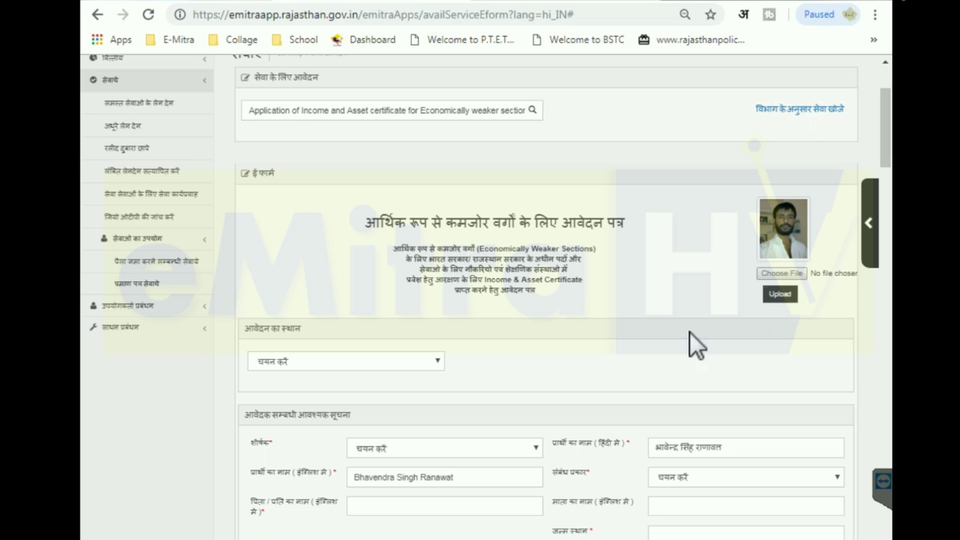
pyautogui.click(351, 367)
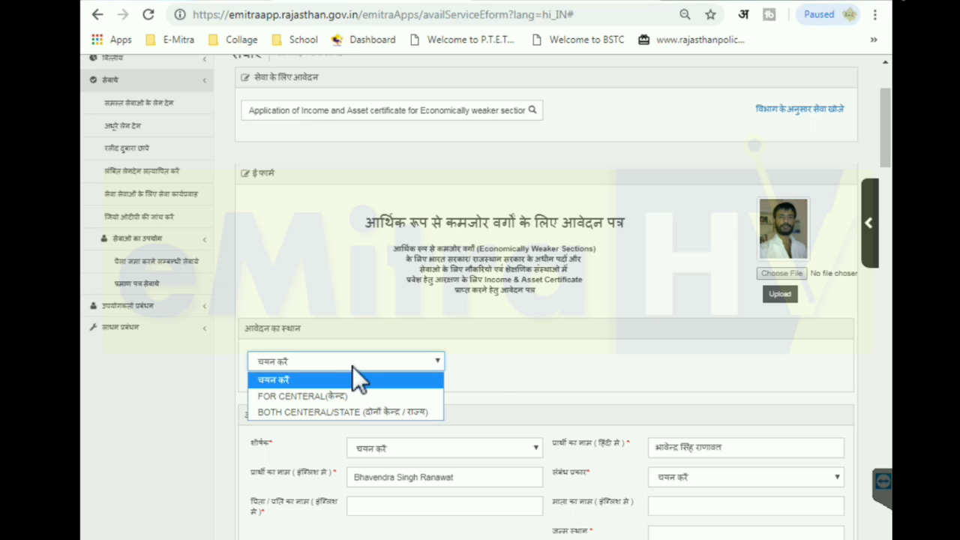
pyautogui.click(357, 412)
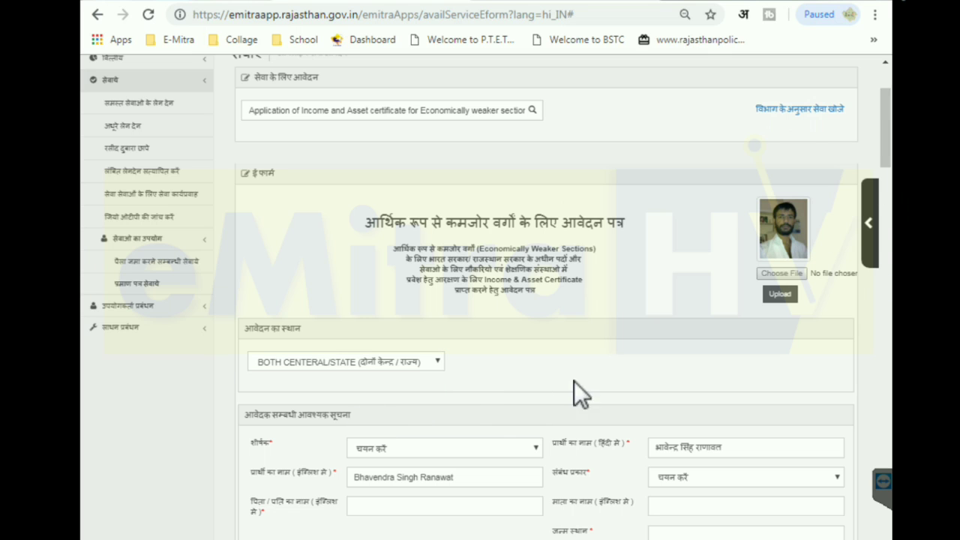
pyautogui.moveTo(893, 145); pyautogui.dragTo(893, 192)
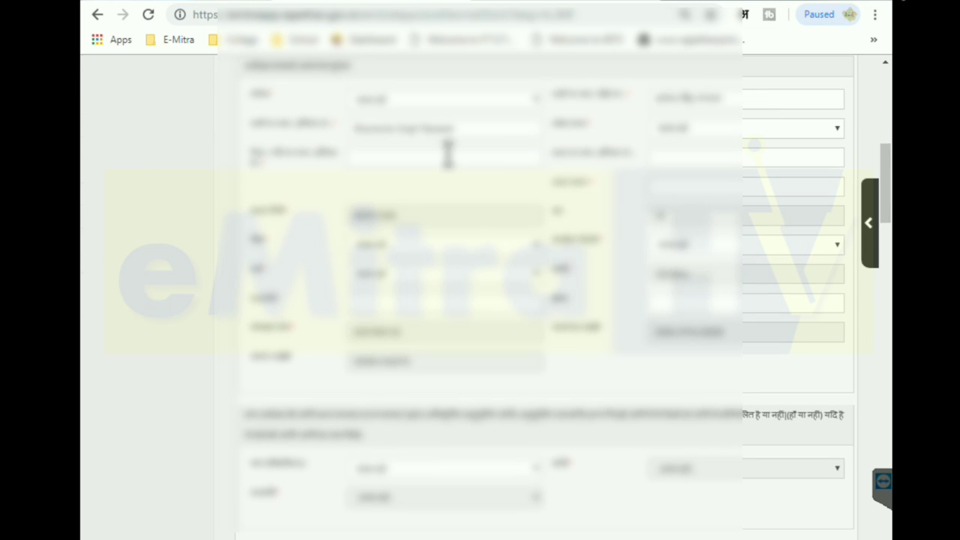
# Set title श्री and relation पिता, then enter the father's name, mother's name and birthplace
pyautogui.click(408, 99)
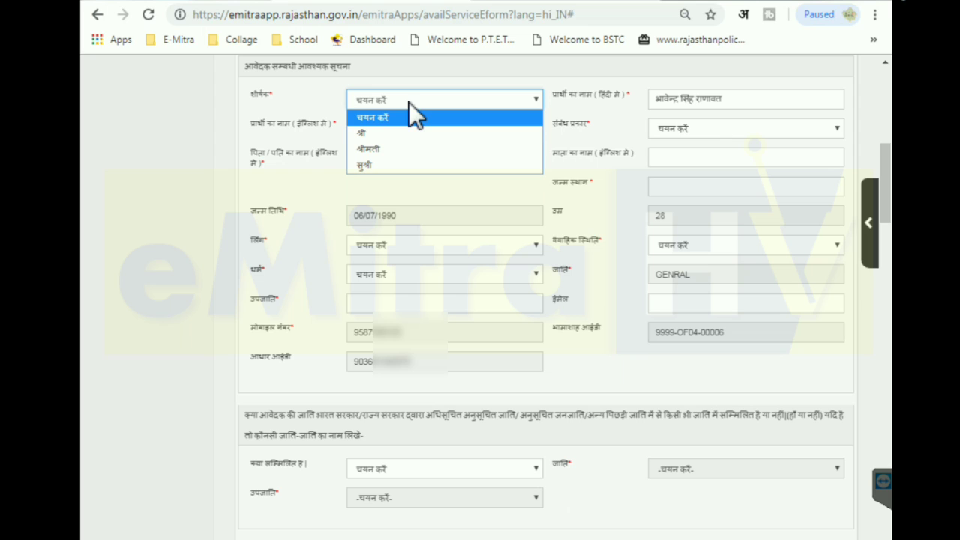
pyautogui.click(379, 135)
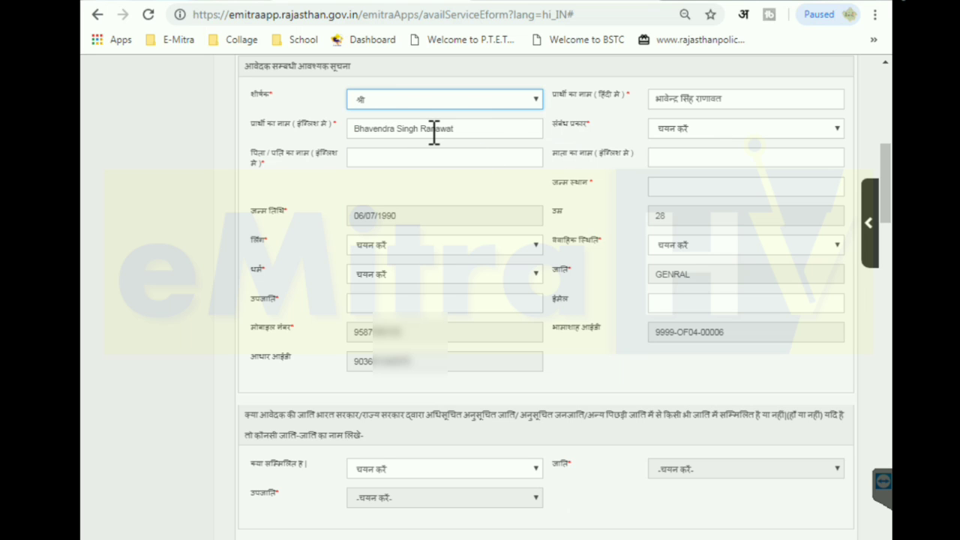
pyautogui.click(675, 123)
pyautogui.click(673, 164)
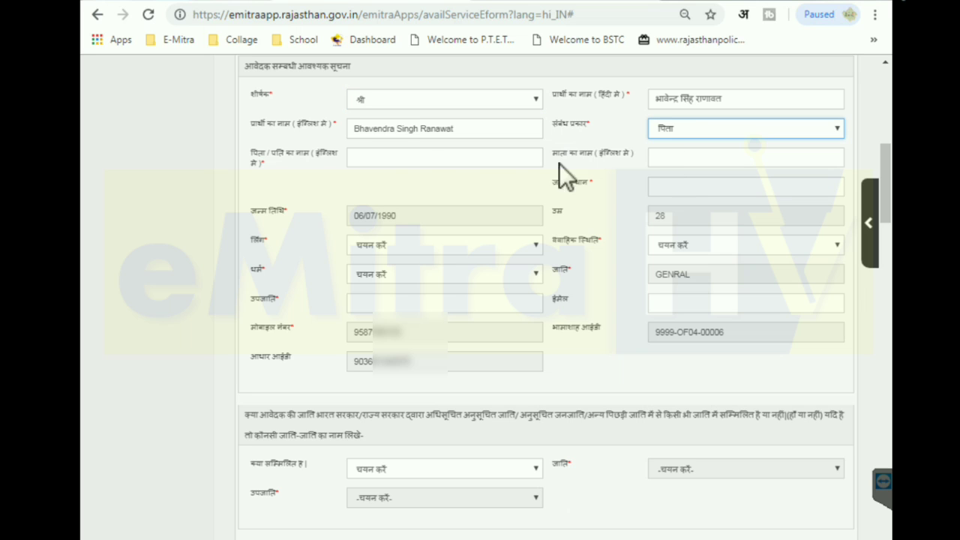
pyautogui.click(404, 160)
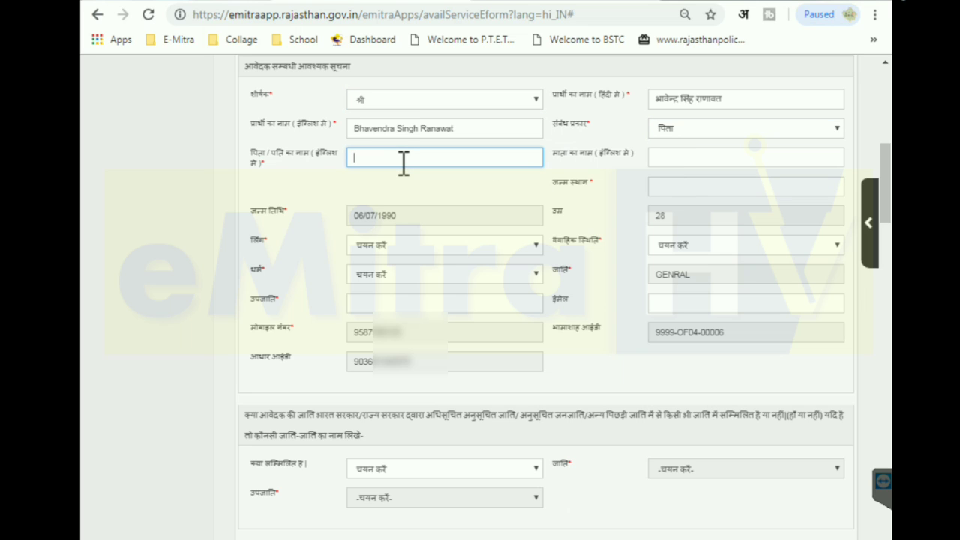
pyautogui.click(675, 159)
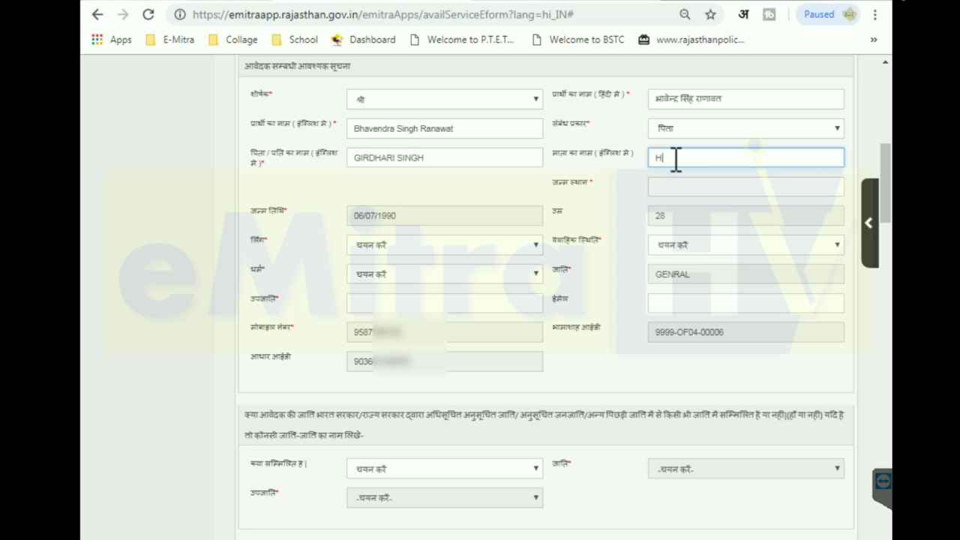
pyautogui.click(677, 189)
pyautogui.write('TAKHATGARH')
# Set gender पुरुष, marital status विवाहित, religion HINDU and sub-caste RAJPUT
pyautogui.click(454, 243)
pyautogui.click(419, 282)
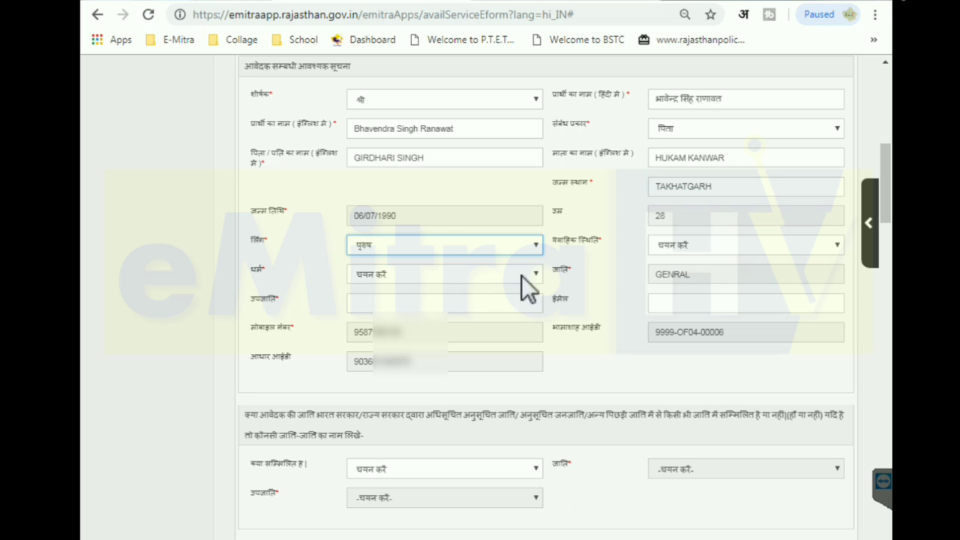
pyautogui.click(708, 240)
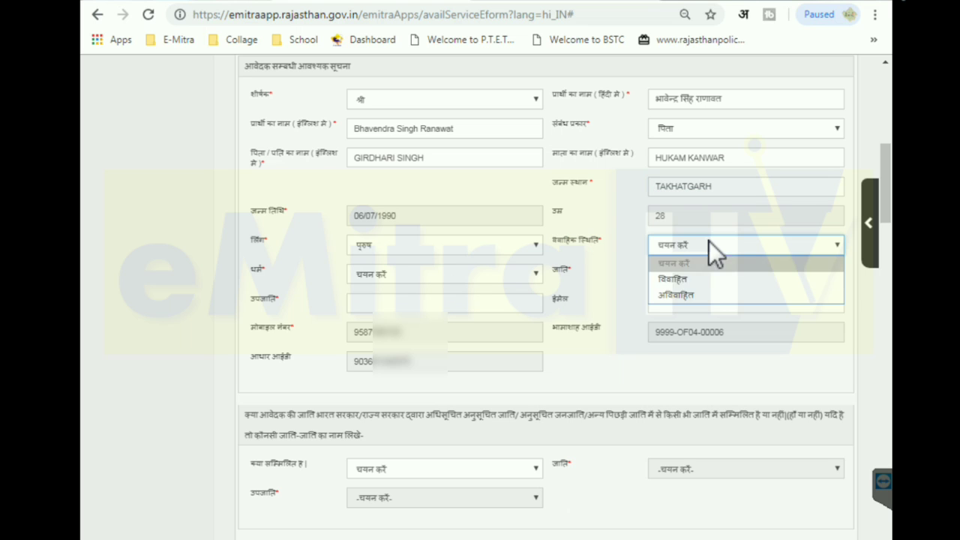
pyautogui.click(691, 280)
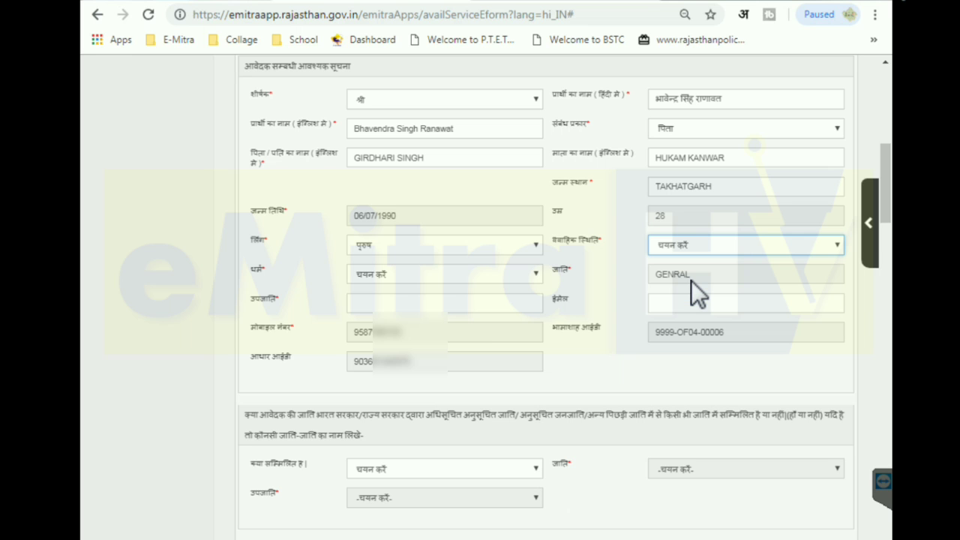
pyautogui.click(450, 276)
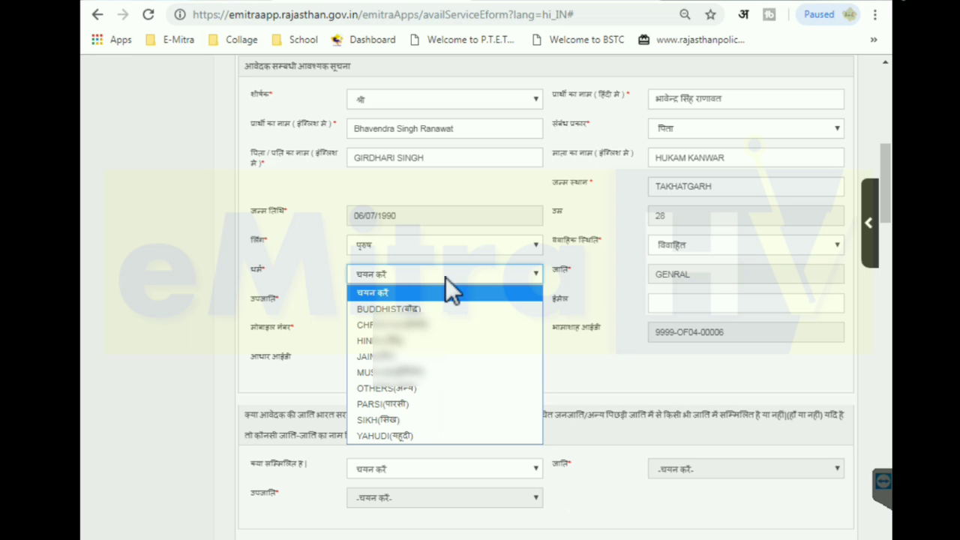
pyautogui.click(401, 339)
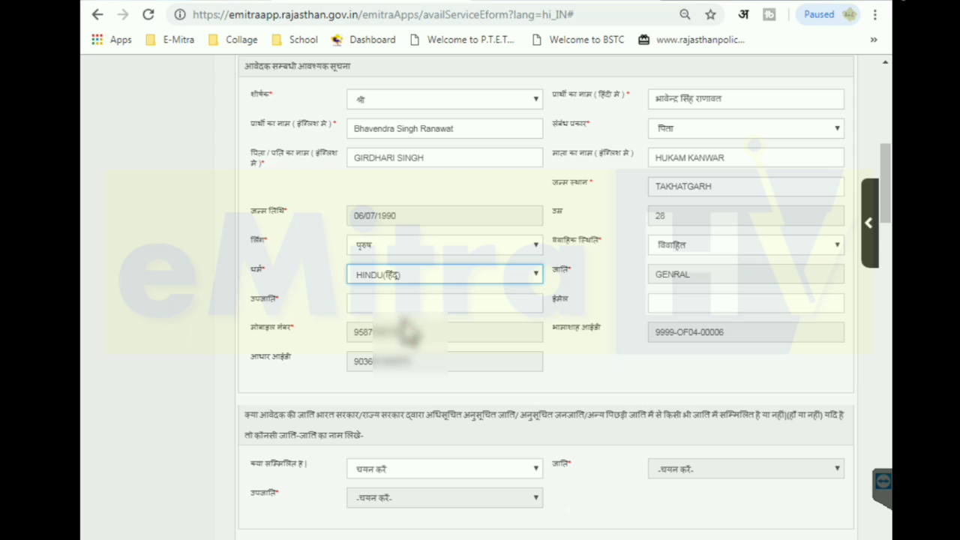
pyautogui.click(397, 303)
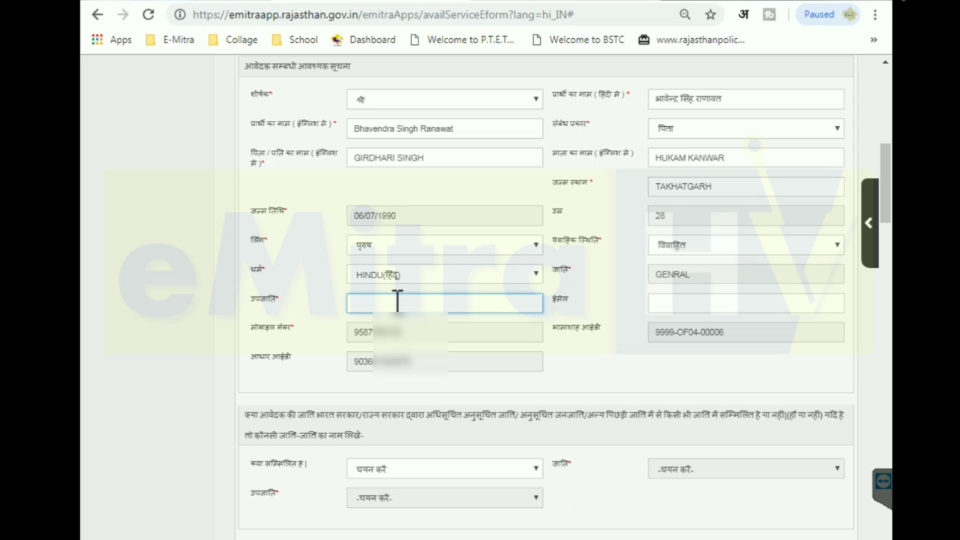
pyautogui.write('RAJSPUT')
pyautogui.press('BackSpace')
pyautogui.press('BackSpace')
pyautogui.press('BackSpace')
pyautogui.press('BackSpace')
pyautogui.write('PUT')
pyautogui.click(632, 378)
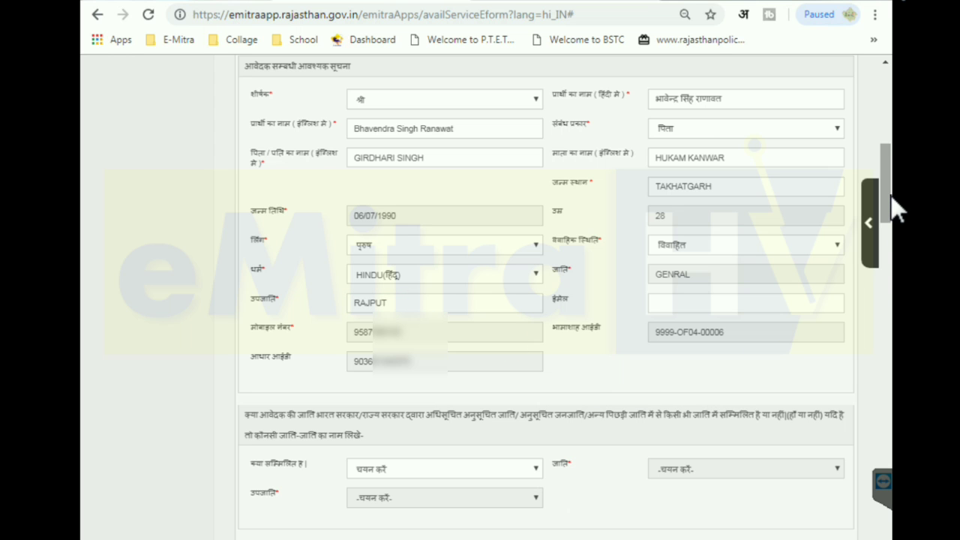
# Answer नहीं to the notified-caste inclusion question
pyautogui.moveTo(896, 210); pyautogui.dragTo(895, 263)
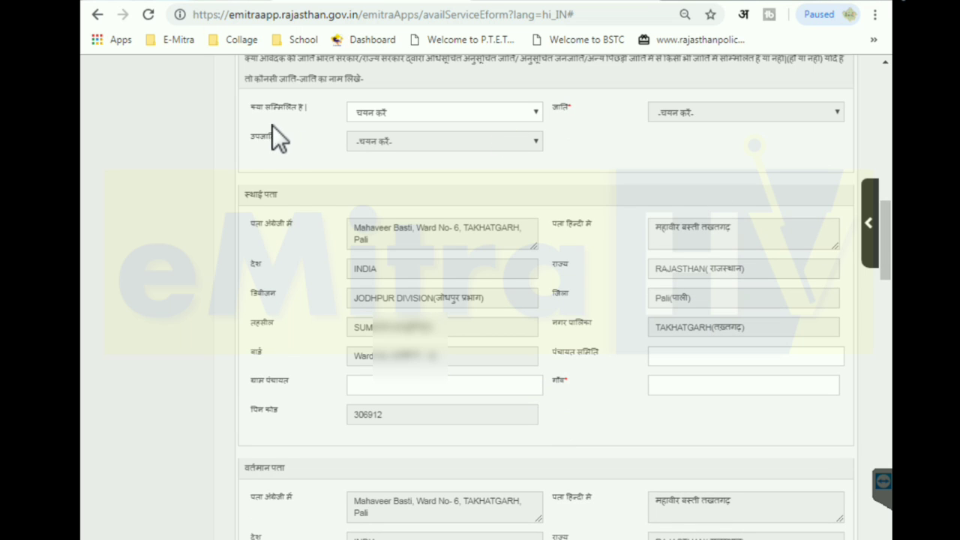
pyautogui.moveTo(892, 234); pyautogui.dragTo(892, 230)
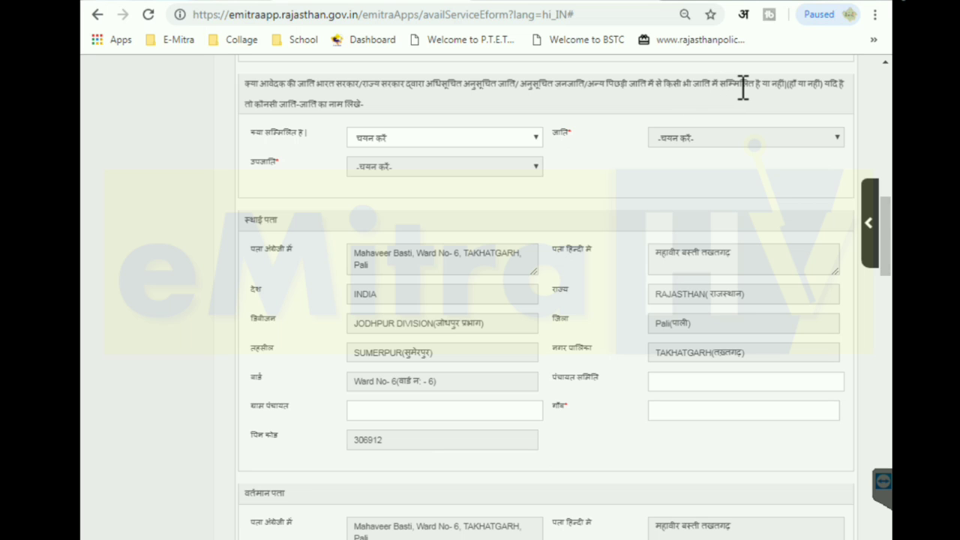
pyautogui.click(462, 139)
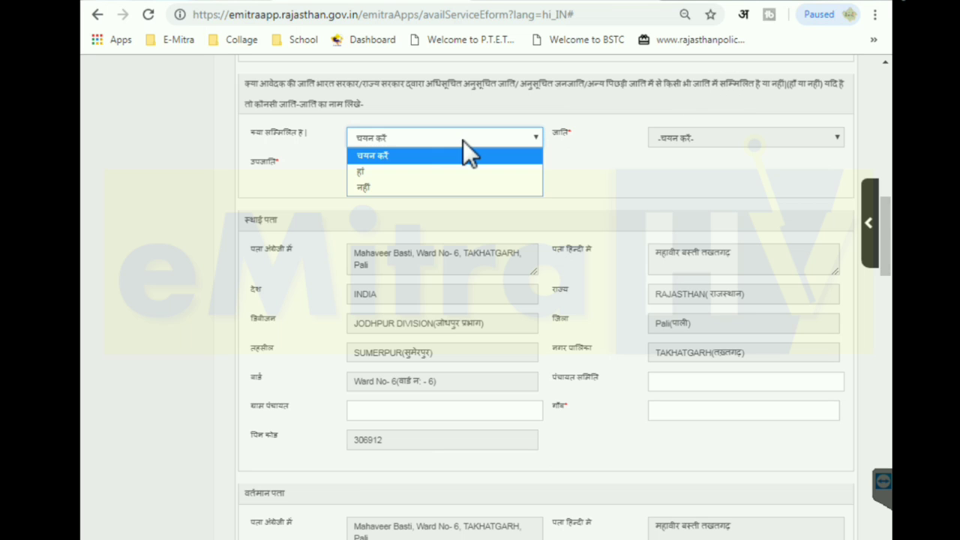
pyautogui.click(390, 185)
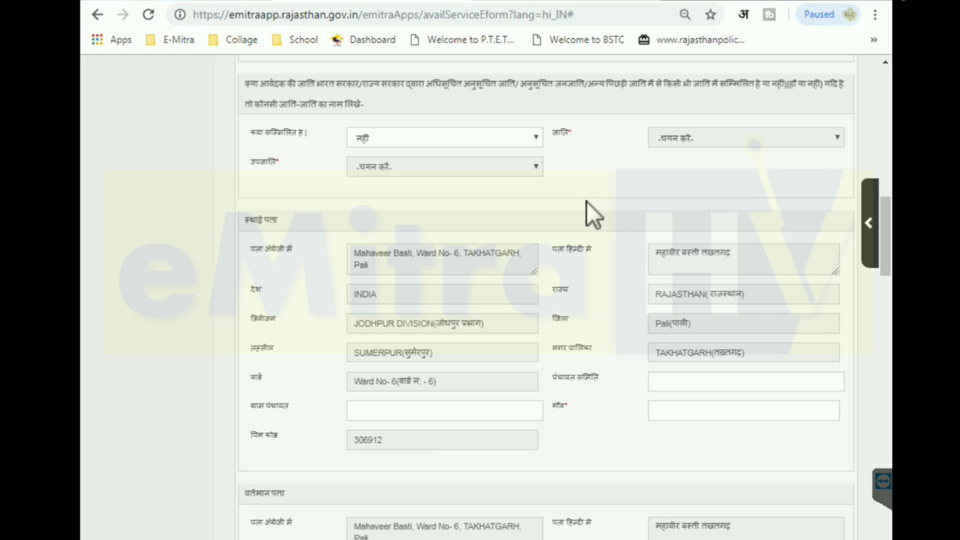
# Enter the village name in the permanent address's गाँव field
pyautogui.moveTo(892, 260); pyautogui.dragTo(894, 296)
pyautogui.click(698, 186)
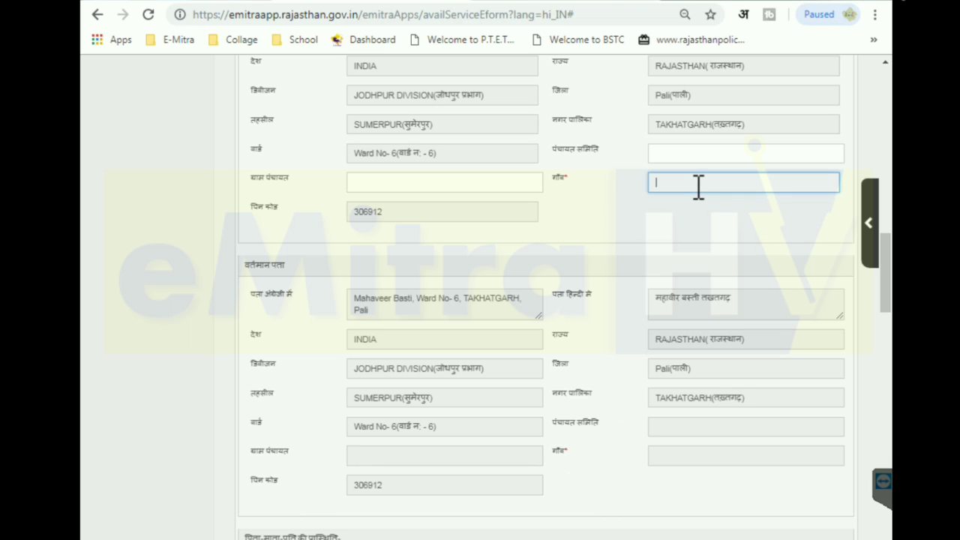
pyautogui.write('TAKHATGARH')
pyautogui.click(298, 277)
pyautogui.moveTo(893, 277); pyautogui.dragTo(892, 353)
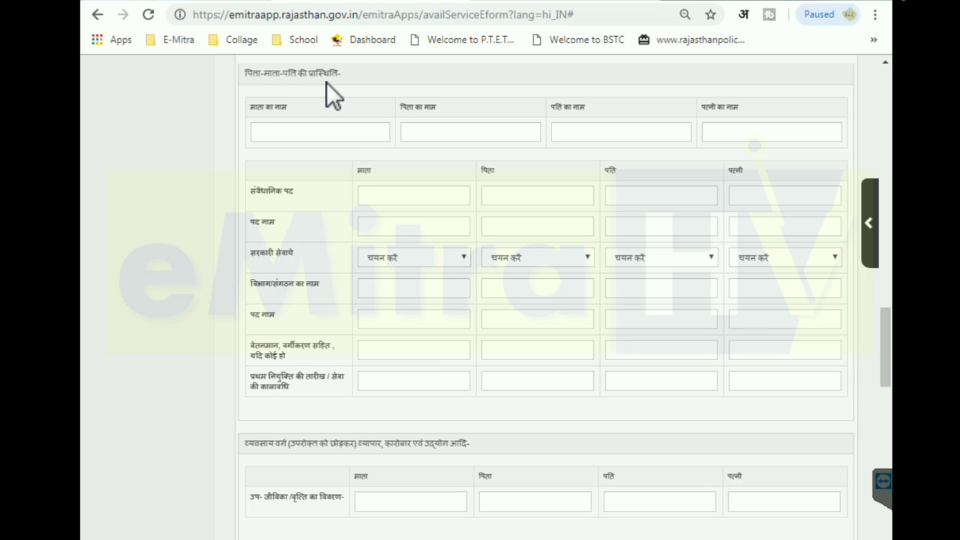
# Enter the mother's, father's and wife's names, leaving the husband's name empty
pyautogui.click(296, 132)
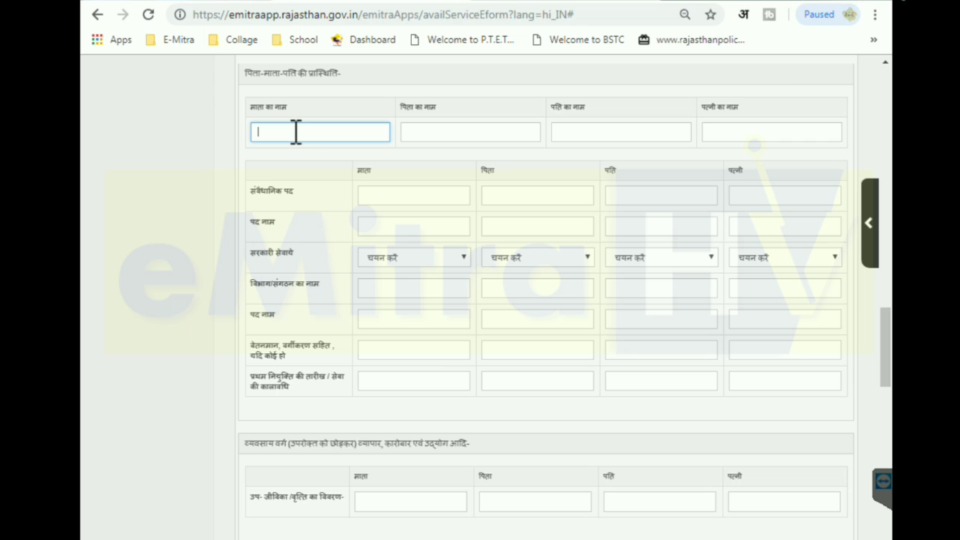
pyautogui.press('Tab')
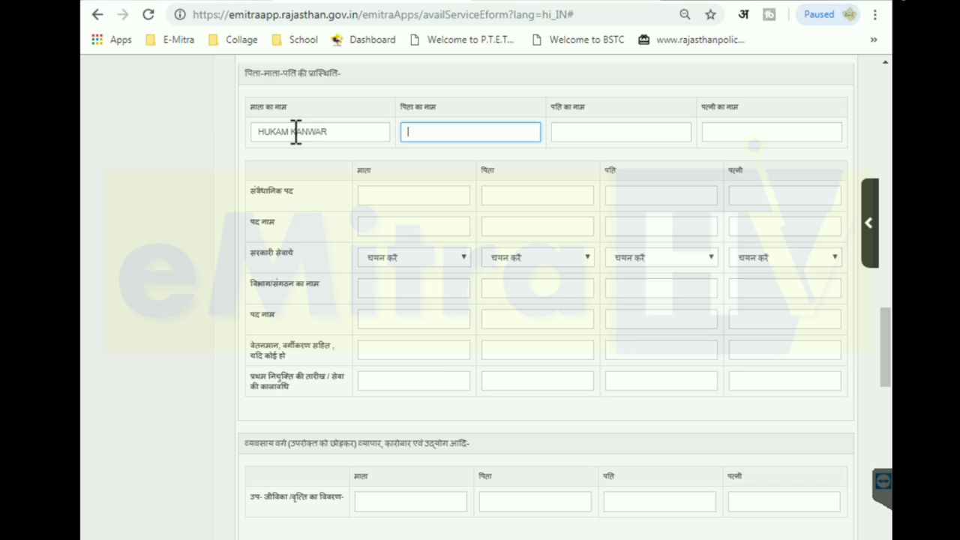
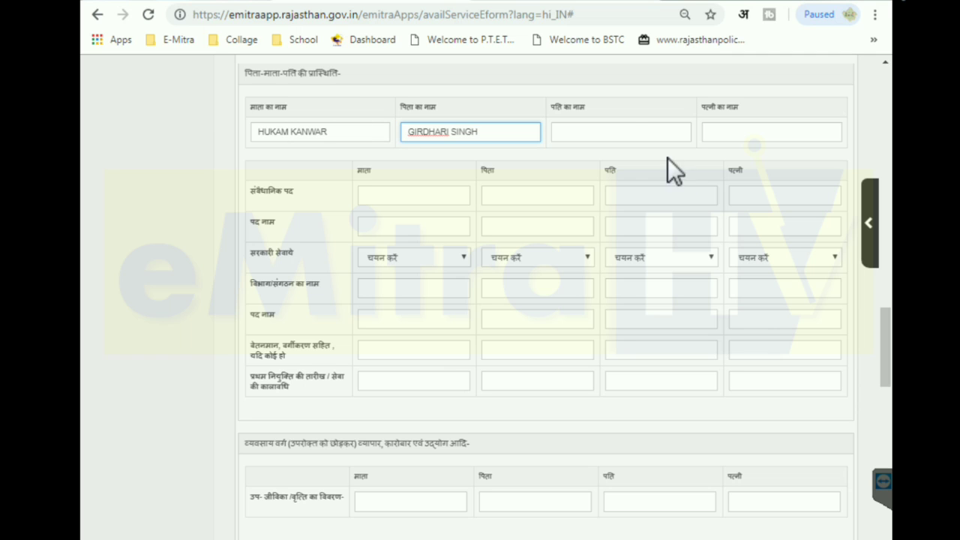
pyautogui.click(623, 133)
pyautogui.click(741, 133)
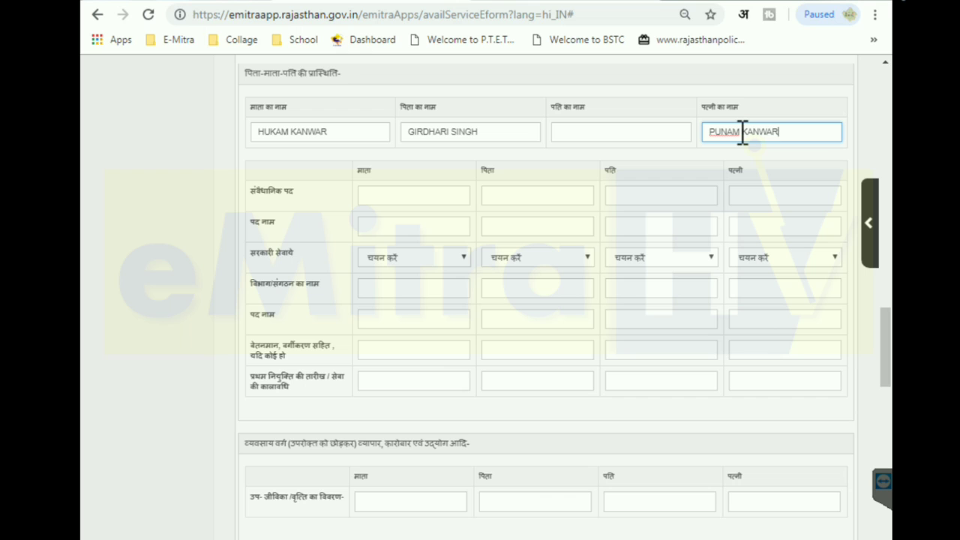
pyautogui.click(391, 194)
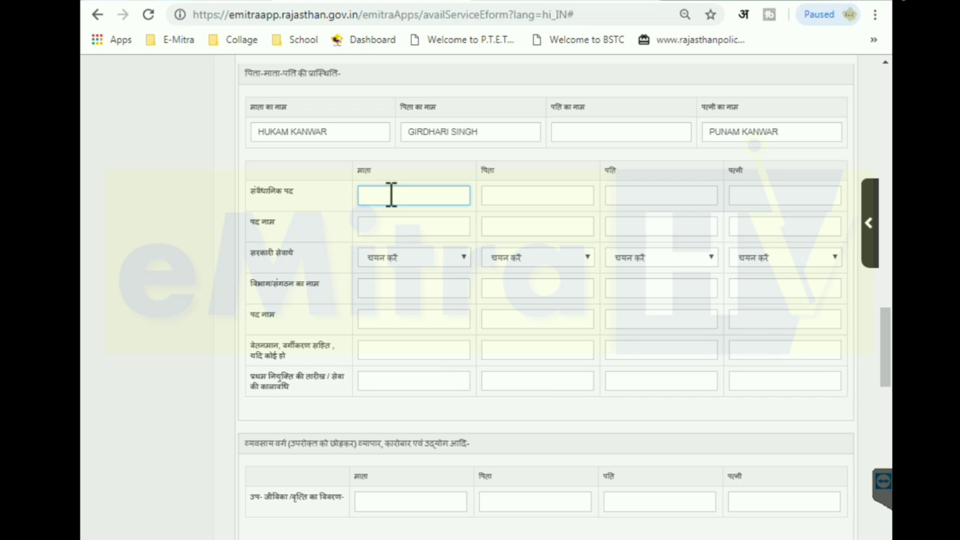
# Enter NIL as the constitutional post for mother, father, husband and wife
pyautogui.click(510, 201)
pyautogui.click(644, 205)
pyautogui.click(770, 198)
pyautogui.click(390, 198)
pyautogui.click(391, 227)
pyautogui.click(395, 258)
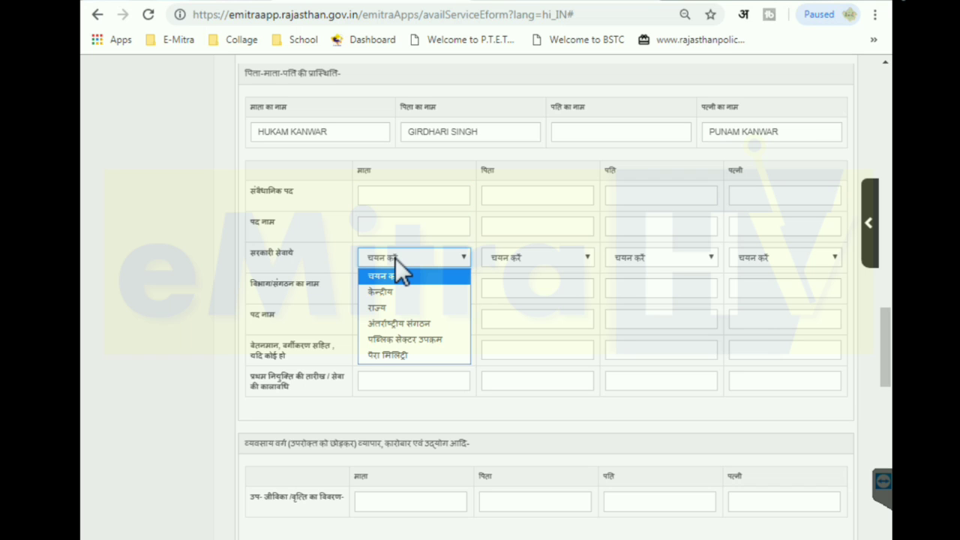
pyautogui.click(385, 195)
pyautogui.click(388, 195)
pyautogui.write('NIL')
pyautogui.press('Tab')
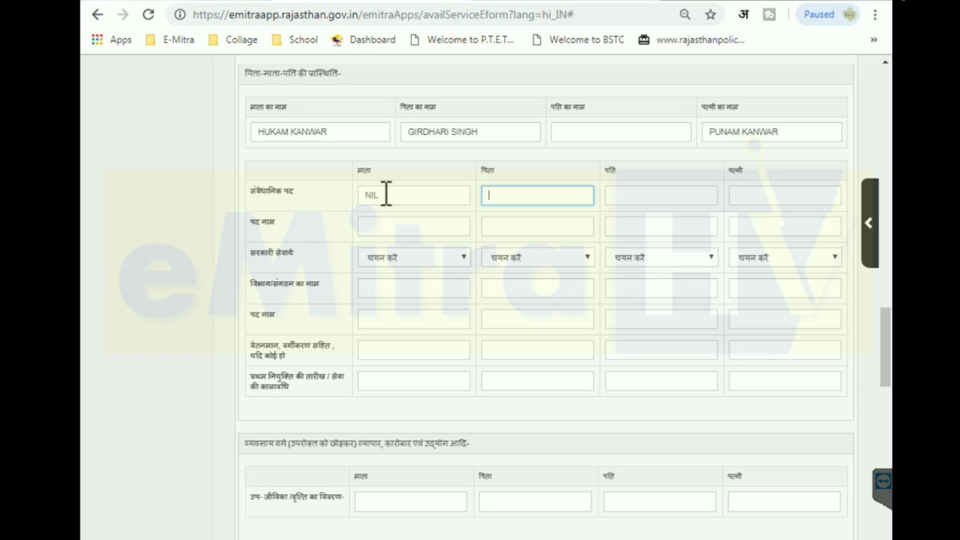
pyautogui.write('NIL')
pyautogui.press('Tab')
pyautogui.write('NIL')
pyautogui.press('Tab')
pyautogui.write('NIL')
# Enter NIL as the post name for all four relatives
pyautogui.press('Tab')
pyautogui.write('NIL')
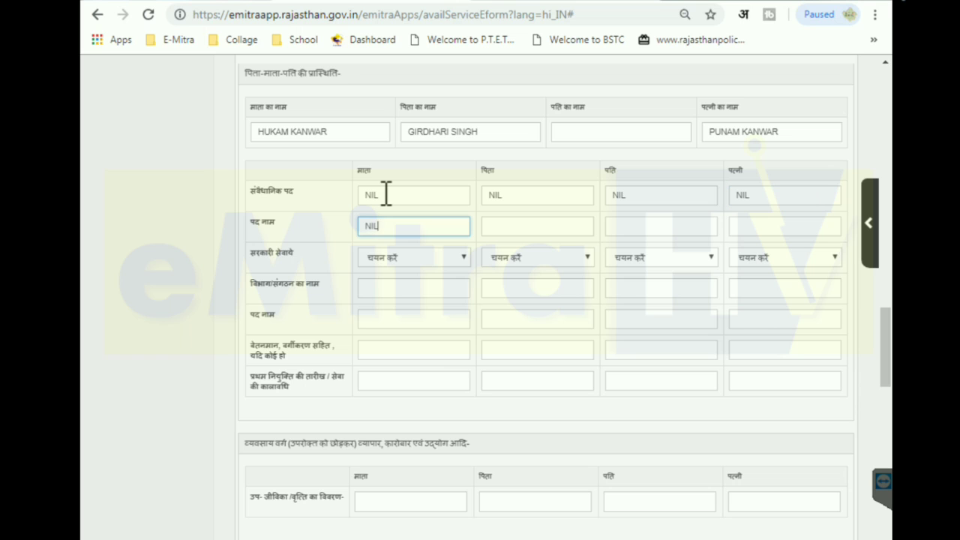
pyautogui.press('Tab')
pyautogui.write('NIL')
pyautogui.press('Tab')
pyautogui.write('NIL')
pyautogui.press('Tab')
pyautogui.write('NIL')
# Leave government service unset, fill department names with NIL, and start second post names with NIL
pyautogui.press('Tab')
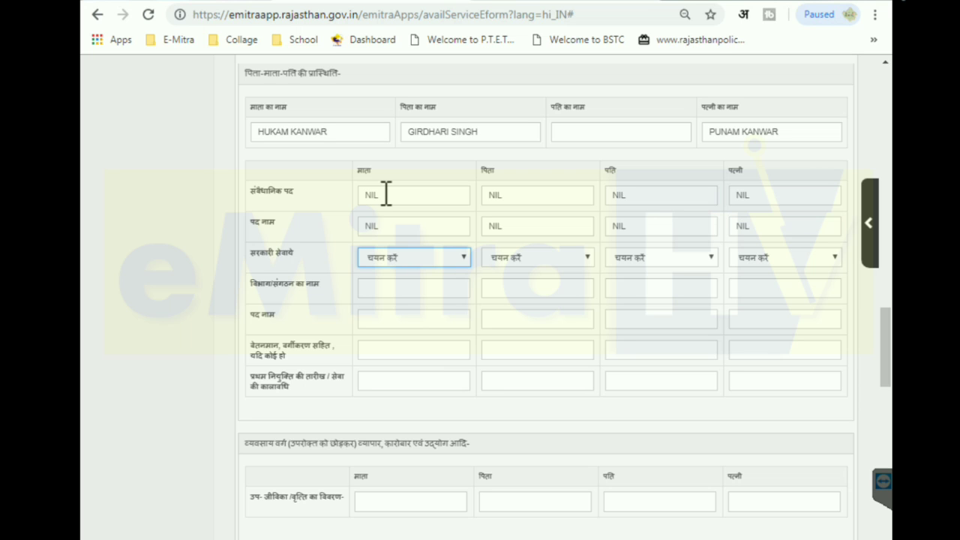
pyautogui.click(416, 252)
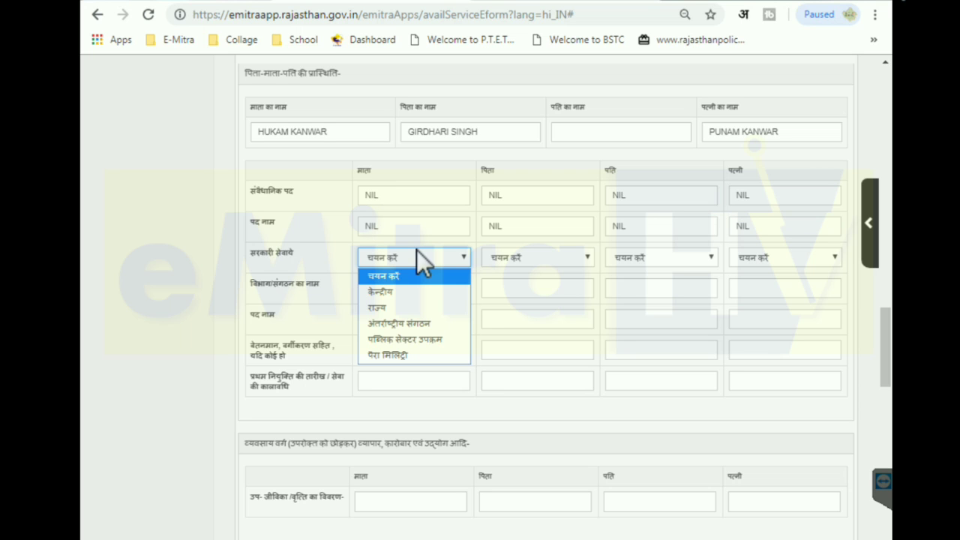
pyautogui.click(155, 255)
pyautogui.click(383, 287)
pyautogui.write('NIL')
pyautogui.press('Tab')
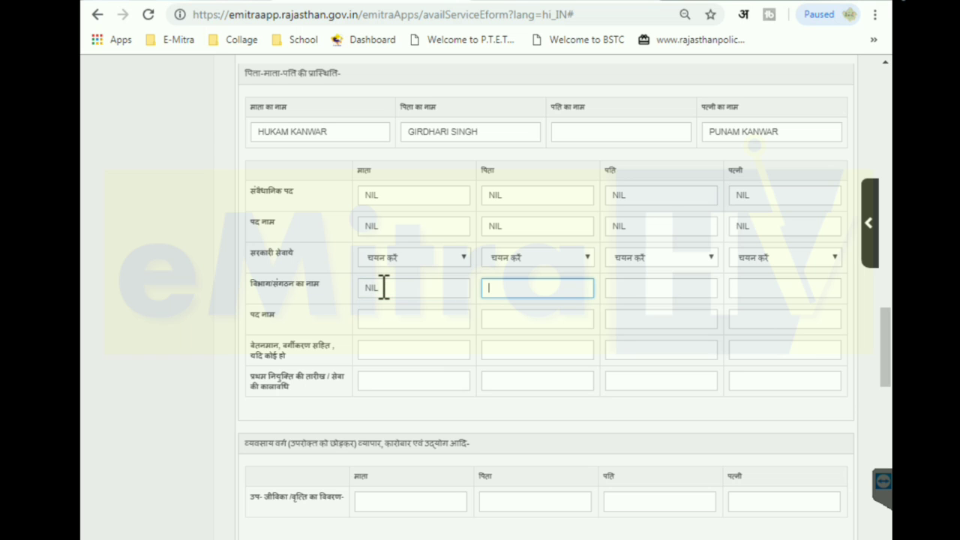
pyautogui.write('NIL')
pyautogui.press('Tab')
pyautogui.write('NIL')
pyautogui.press('Tab')
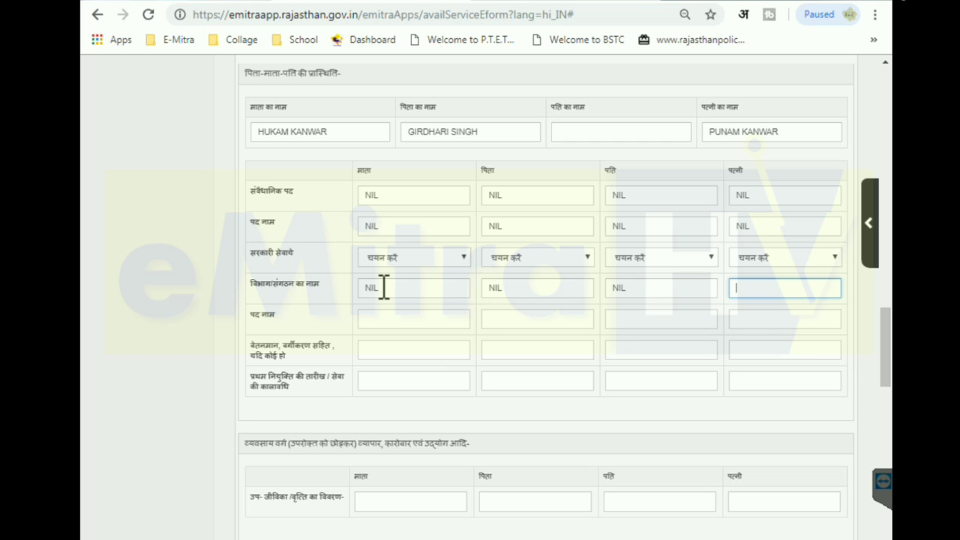
pyautogui.write('NIL')
pyautogui.press('Tab')
pyautogui.write('NIL')
pyautogui.press('Tab')
pyautogui.write('NI')
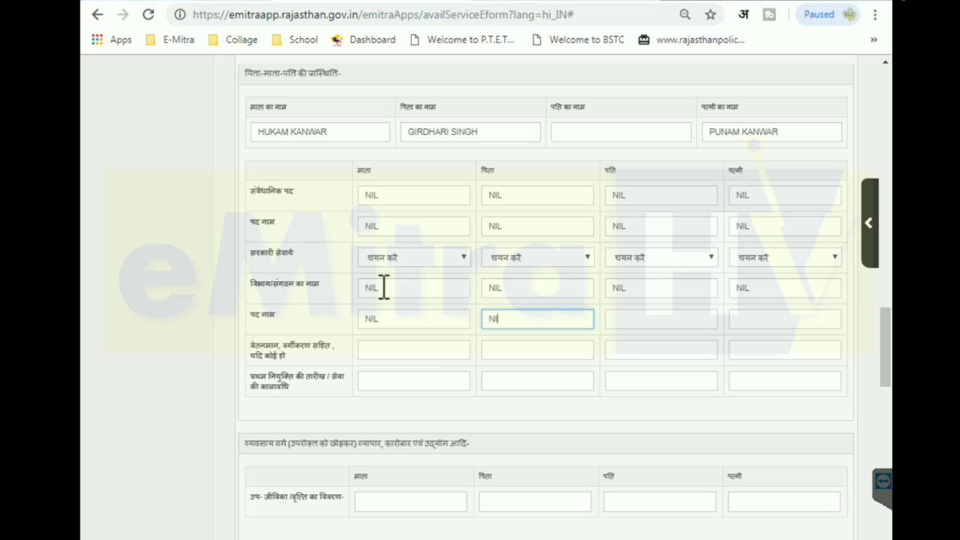
pyautogui.write('L')
pyautogui.scroll(-4, 893, 369)
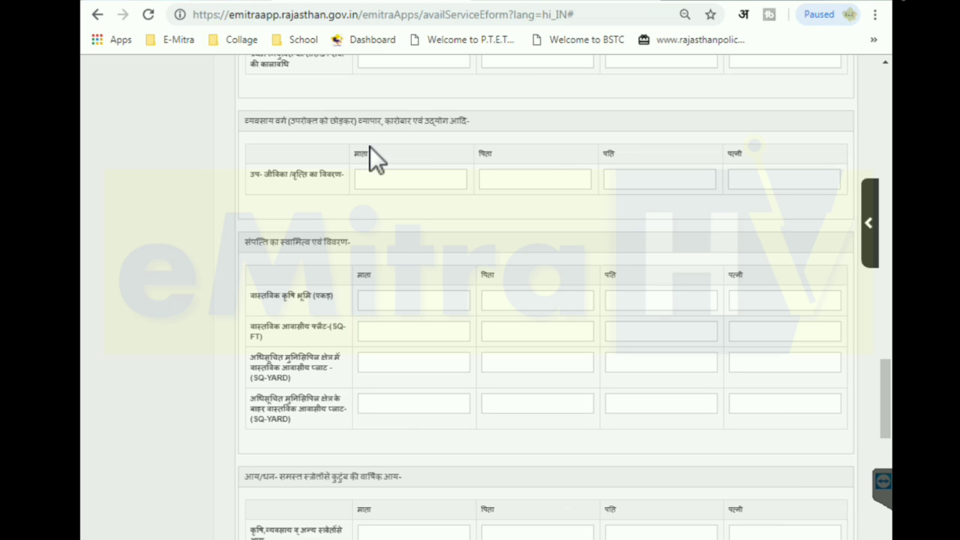
pyautogui.click(444, 178)
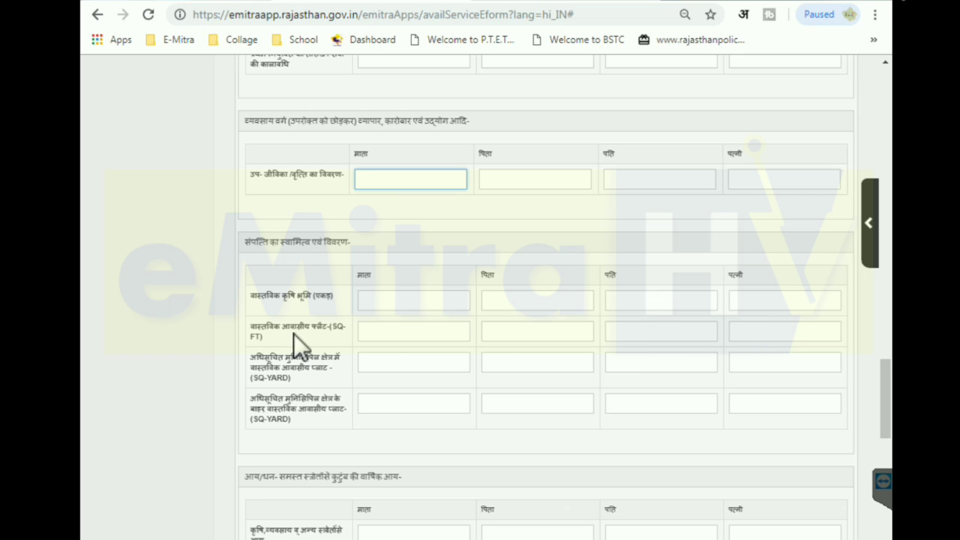
pyautogui.click(388, 339)
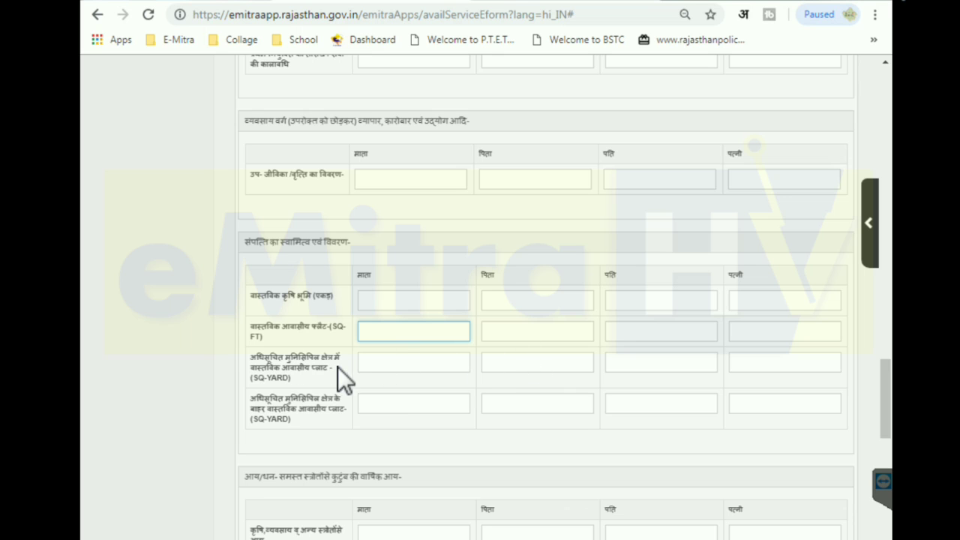
pyautogui.click(378, 366)
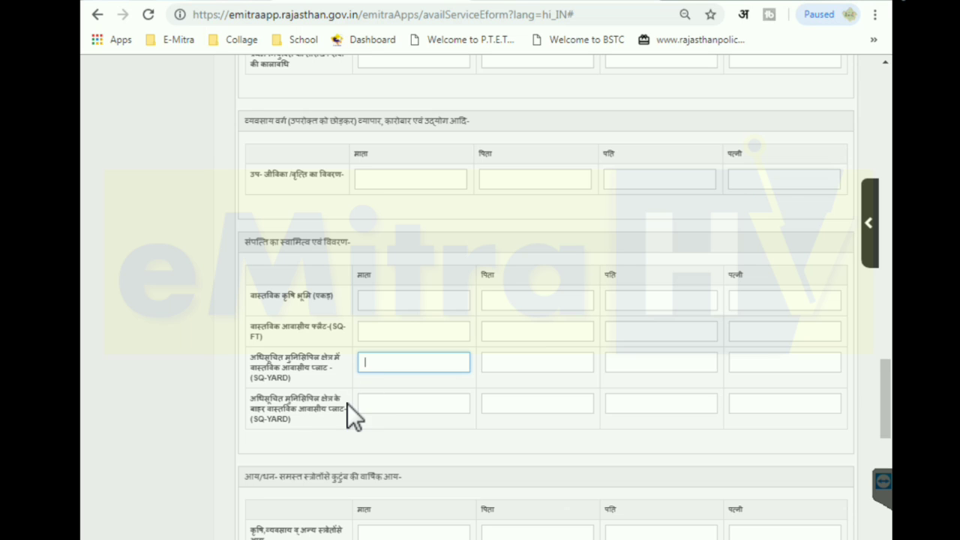
pyautogui.click(376, 405)
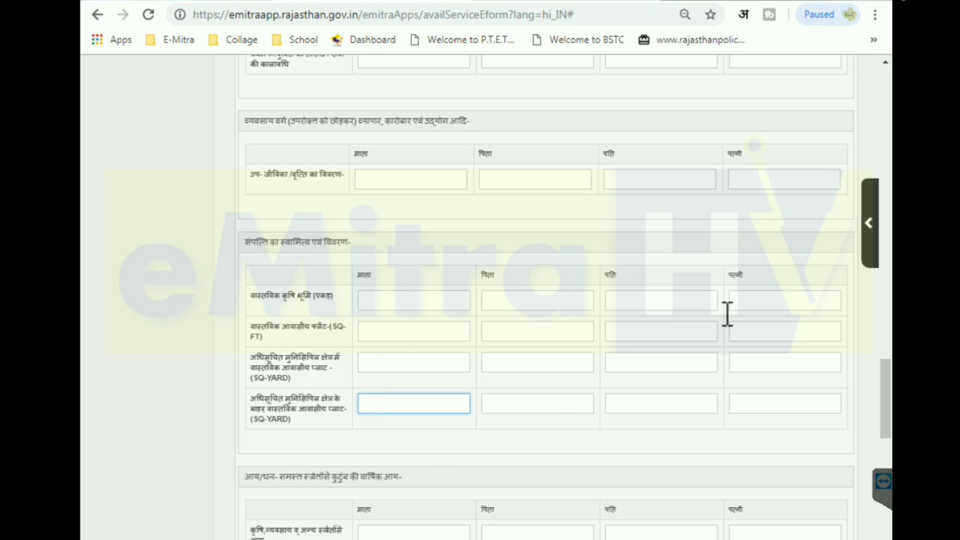
pyautogui.scroll(-2, 893, 413)
pyautogui.scroll(-2, 893, 418)
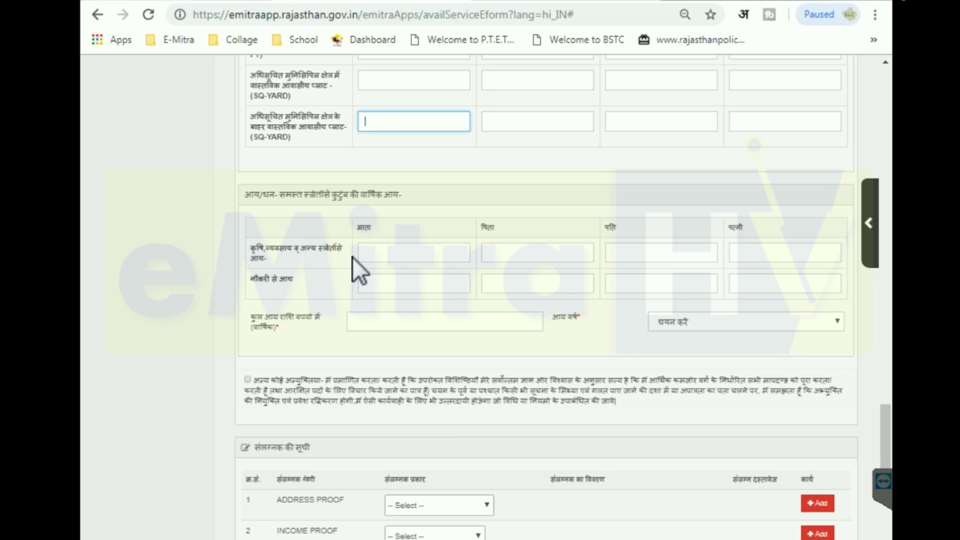
# Leave the parents' and spouse's income amounts blank and select 2018 as the income year
pyautogui.click(380, 252)
pyautogui.click(510, 253)
pyautogui.click(673, 255)
pyautogui.click(766, 257)
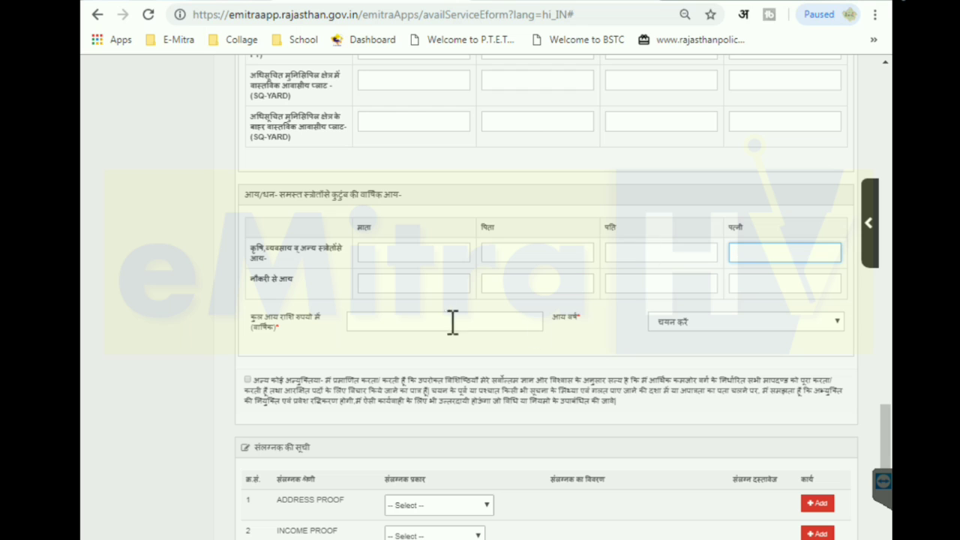
pyautogui.click(392, 324)
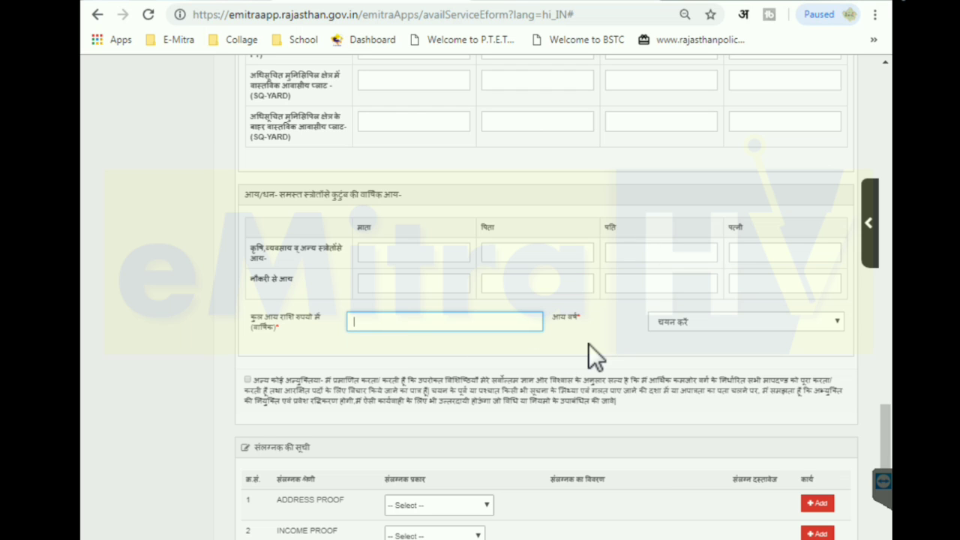
pyautogui.click(684, 322)
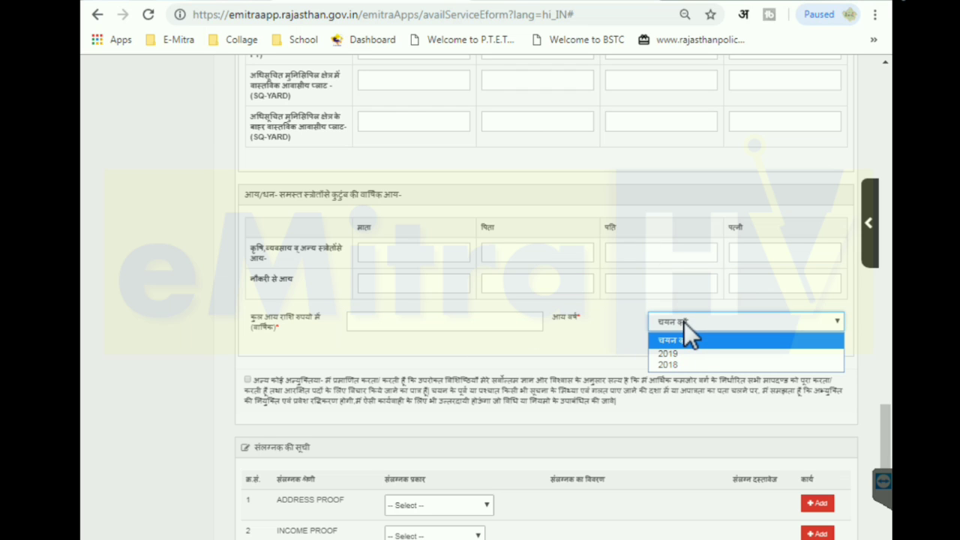
pyautogui.click(675, 364)
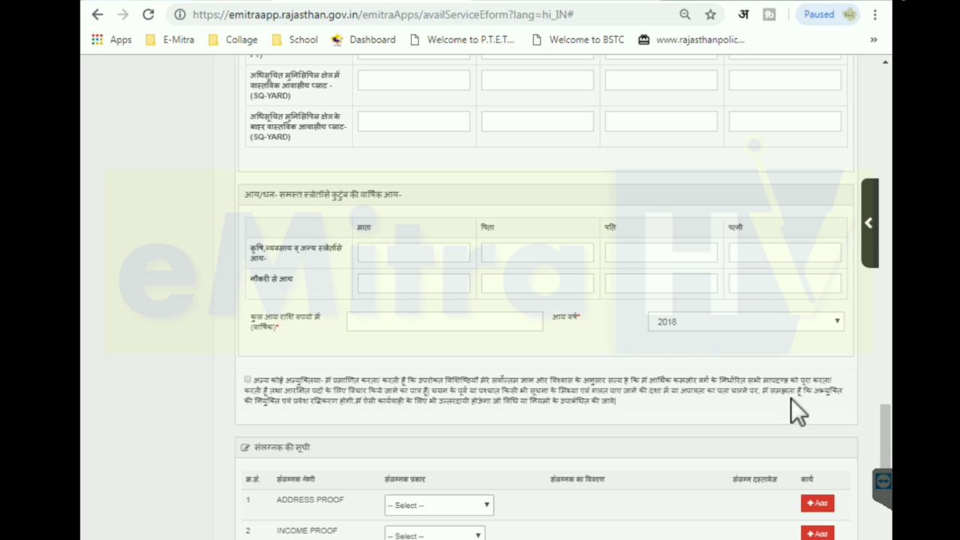
pyautogui.moveTo(890, 419); pyautogui.dragTo(889, 457)
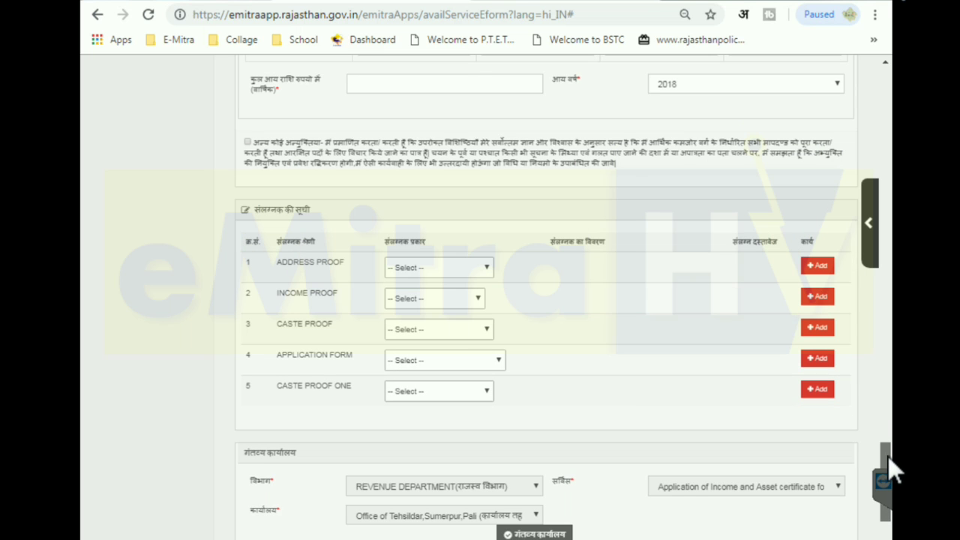
# Pick Ration Card for address proof and INCOME CERTIFICATE for income proof in the attachments list
pyautogui.click(413, 270)
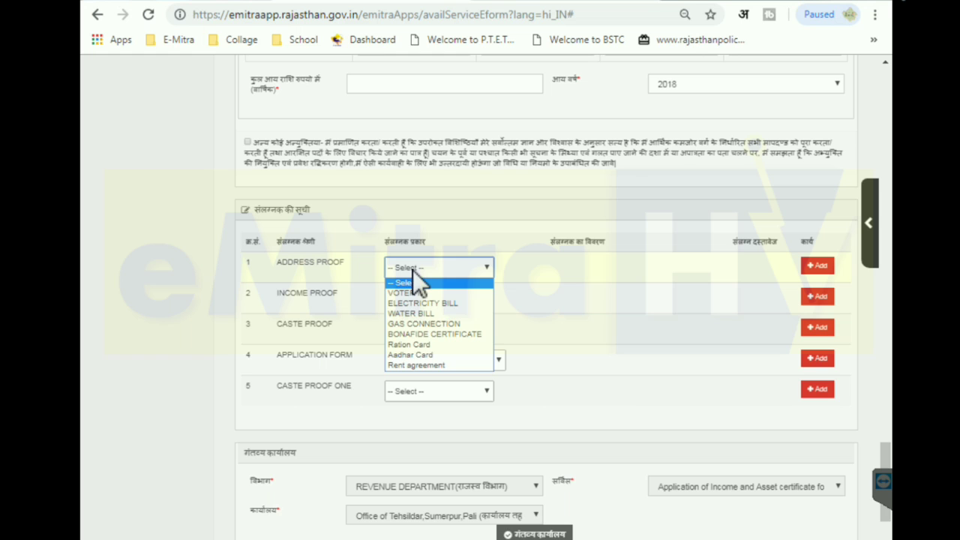
pyautogui.click(424, 344)
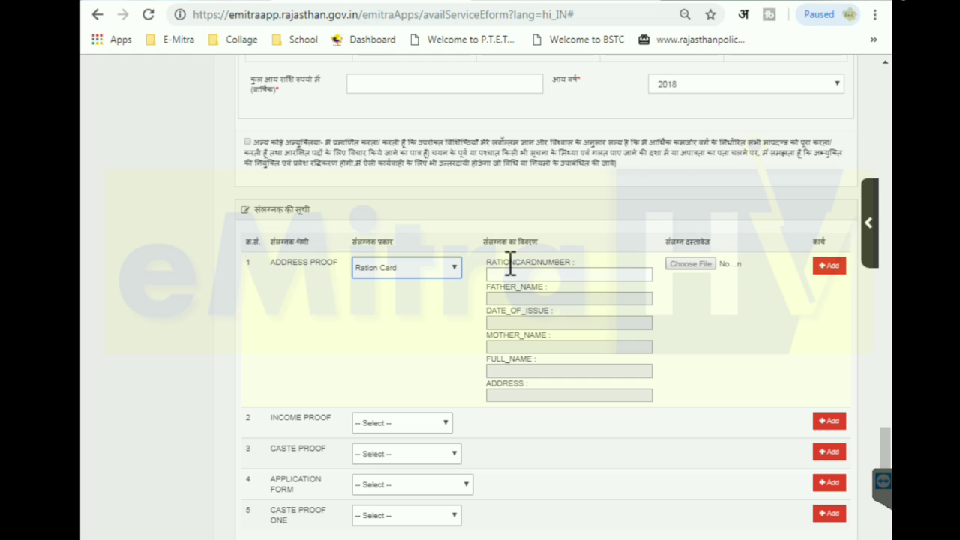
pyautogui.click(510, 275)
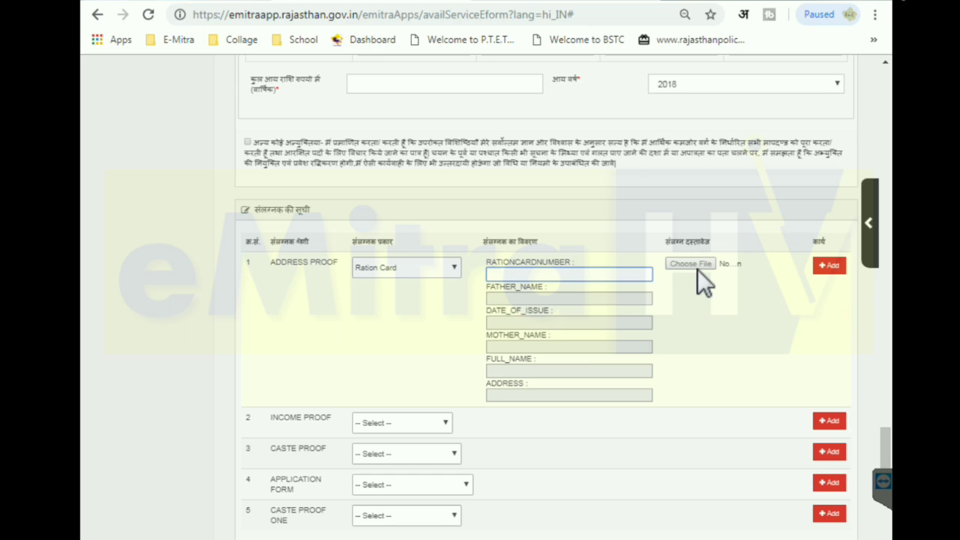
pyautogui.click(402, 422)
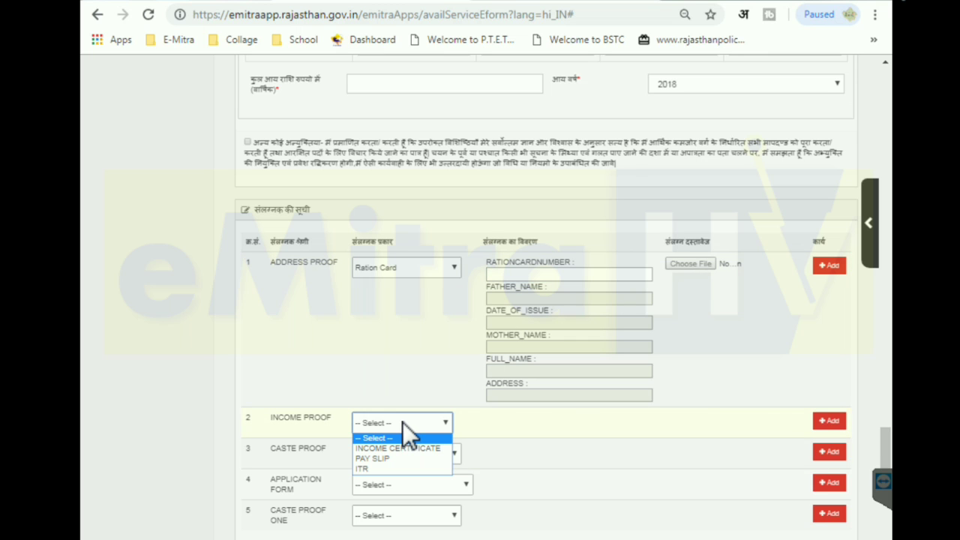
pyautogui.click(377, 450)
pyautogui.click(508, 429)
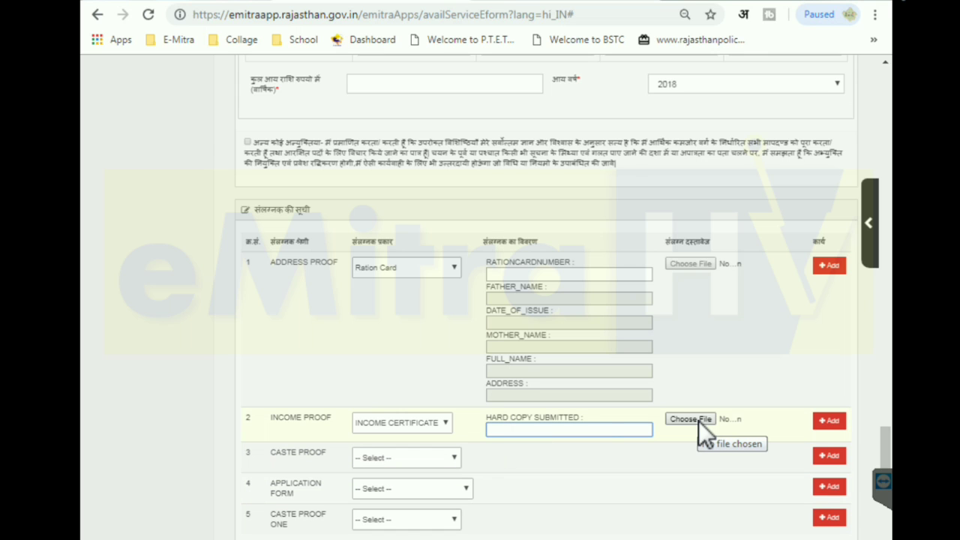
pyautogui.click(435, 458)
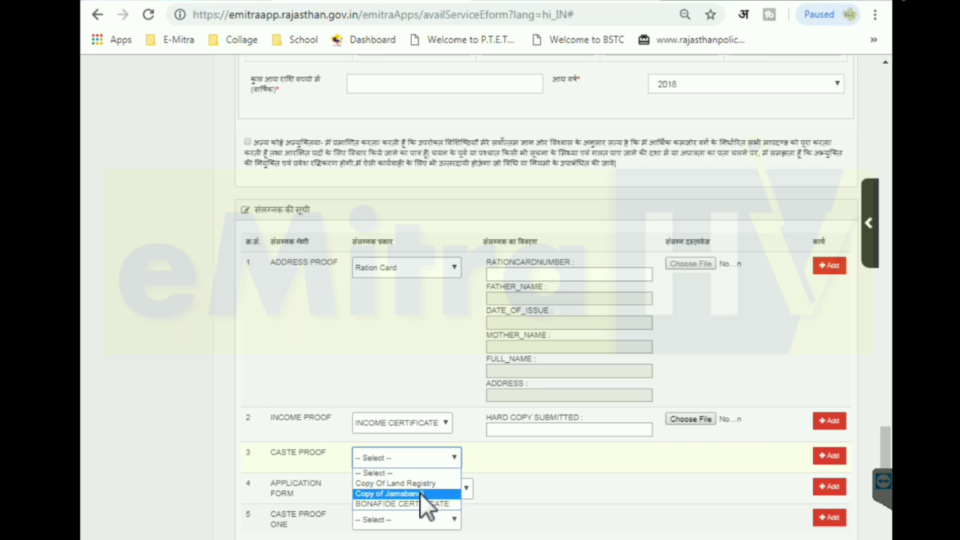
# Choose Copy of Jamabandi as caste proof and enter the land owner's name, correcting its spelling
pyautogui.click(420, 493)
pyautogui.click(516, 464)
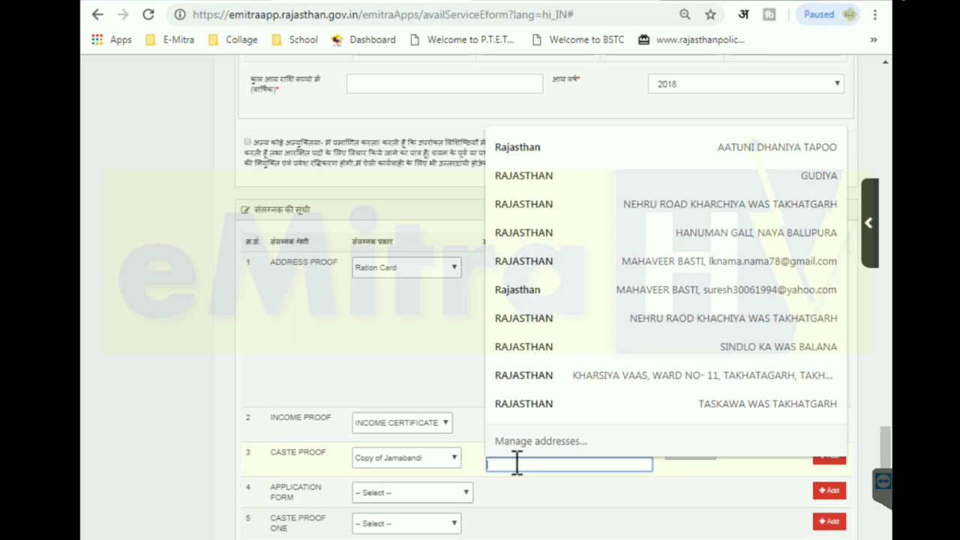
pyautogui.click(530, 475)
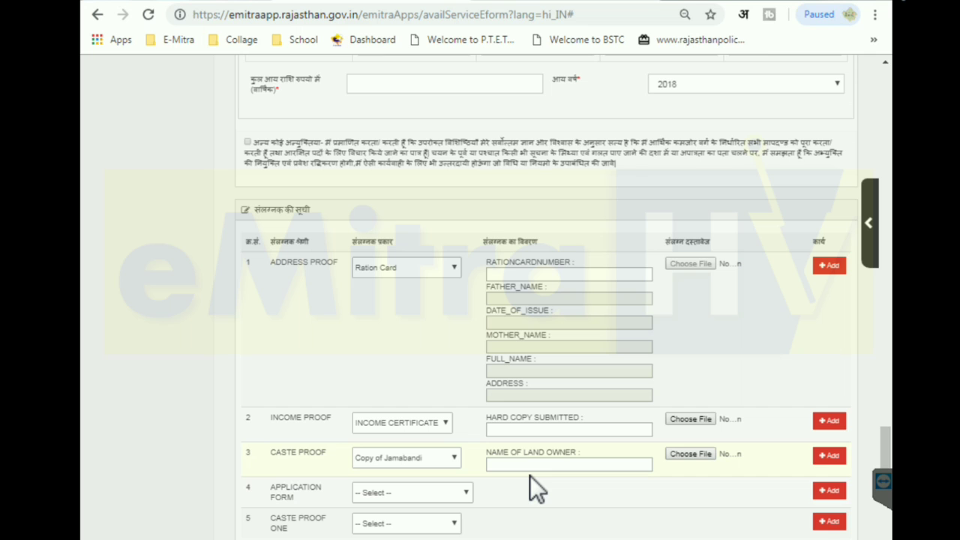
pyautogui.click(521, 465)
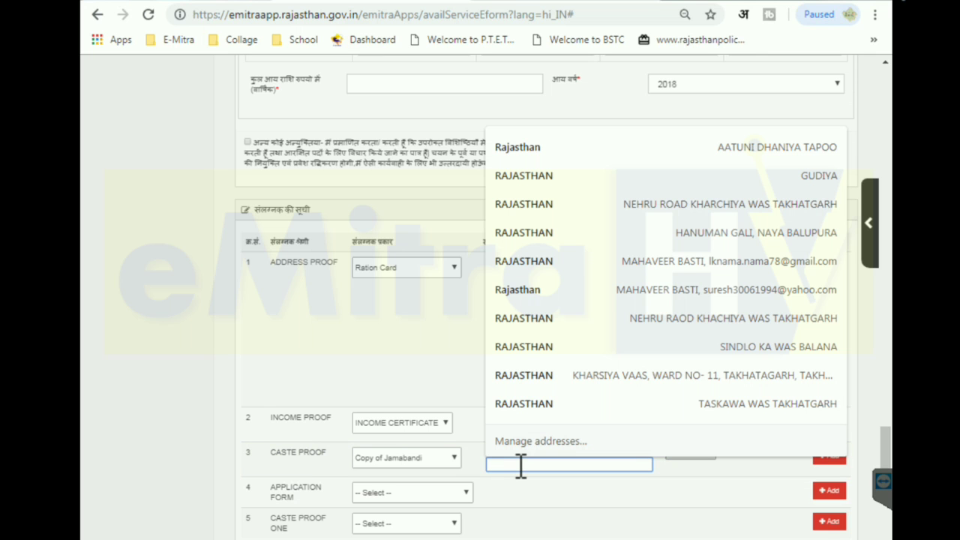
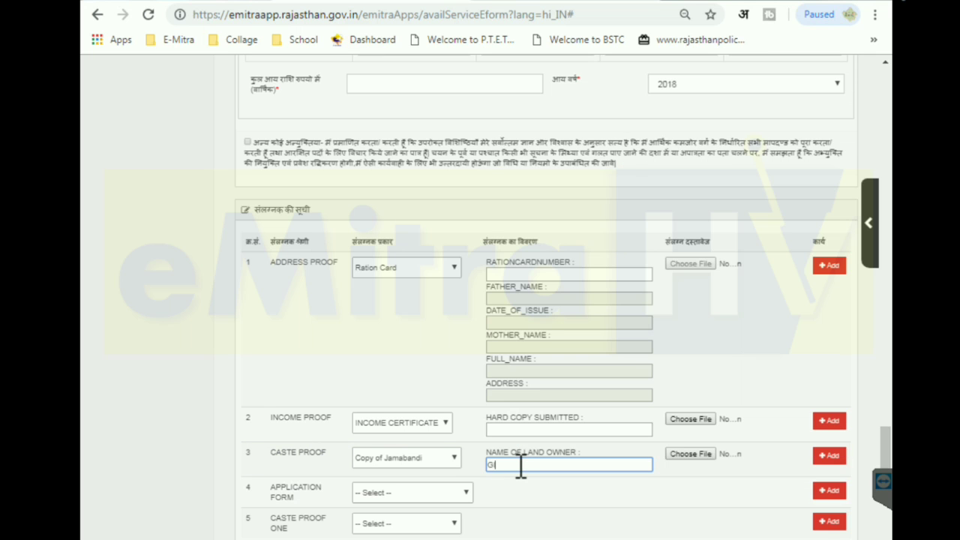
pyautogui.moveTo(567, 473); pyautogui.dragTo(533, 467)
pyautogui.write('SINGH')
pyautogui.click(597, 486)
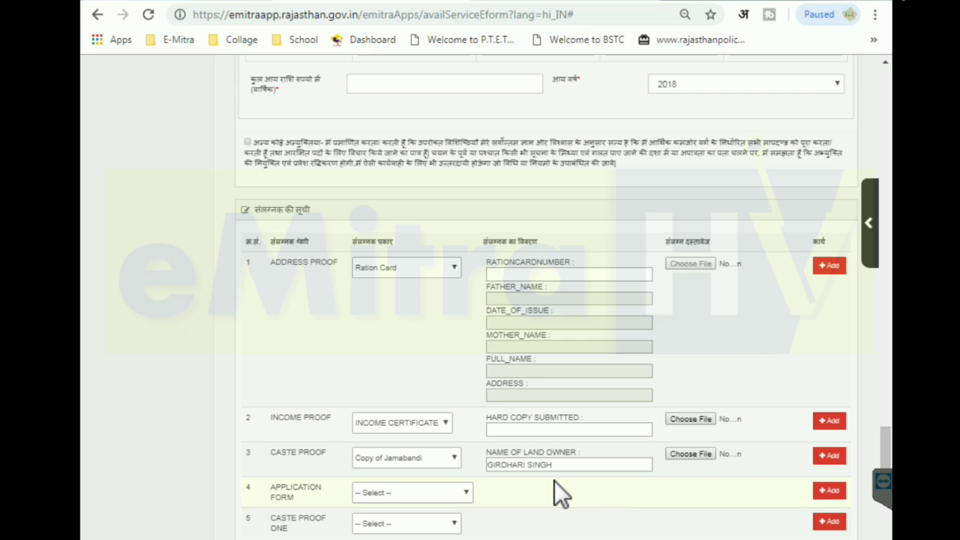
# Switch the caste proof document to BONAFIDE CERTIFICATE
pyautogui.click(443, 458)
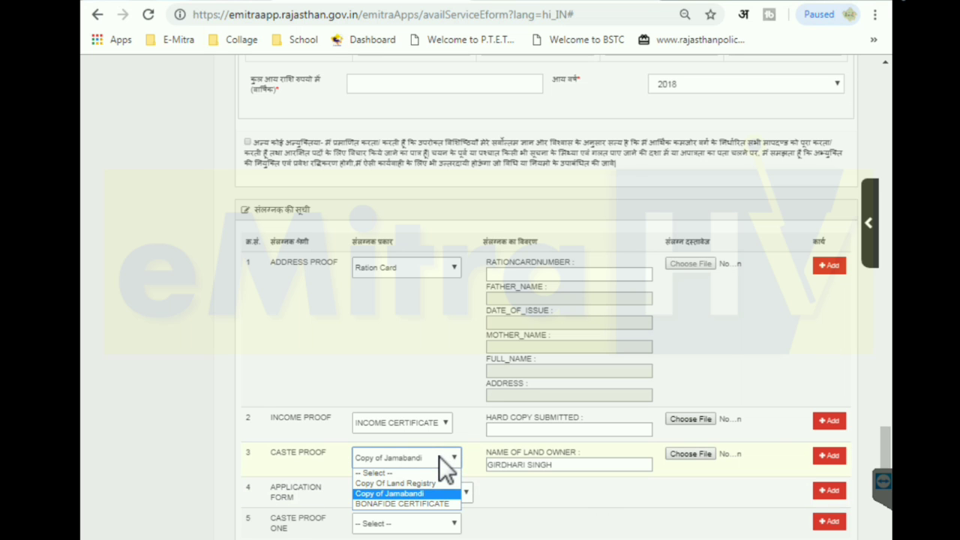
pyautogui.click(429, 503)
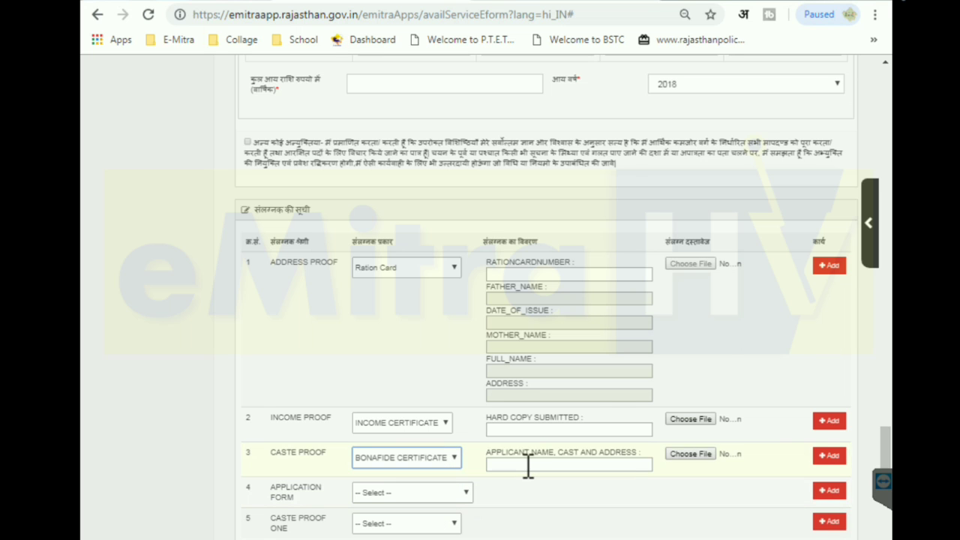
pyautogui.click(528, 465)
pyautogui.click(570, 484)
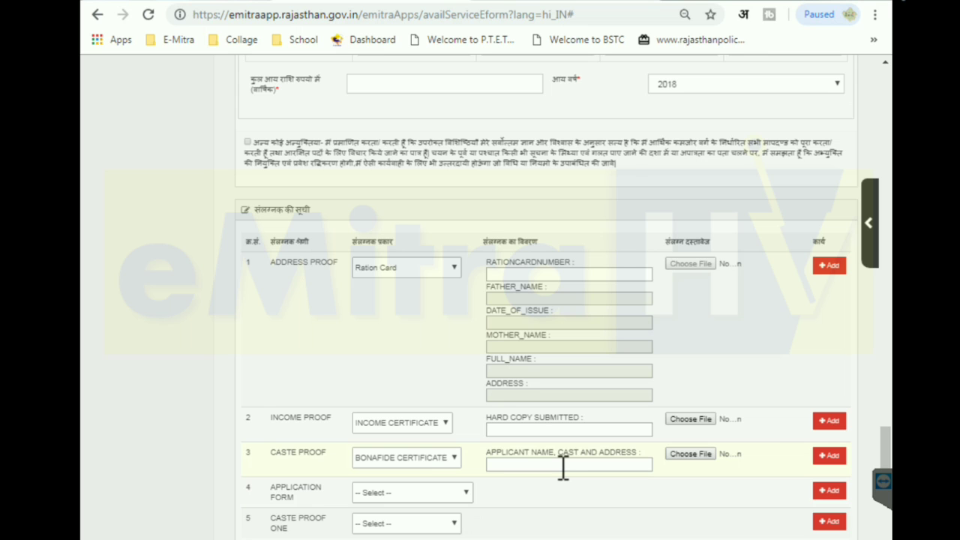
# Set the application form attachment to Scan Copy of application form
pyautogui.click(437, 495)
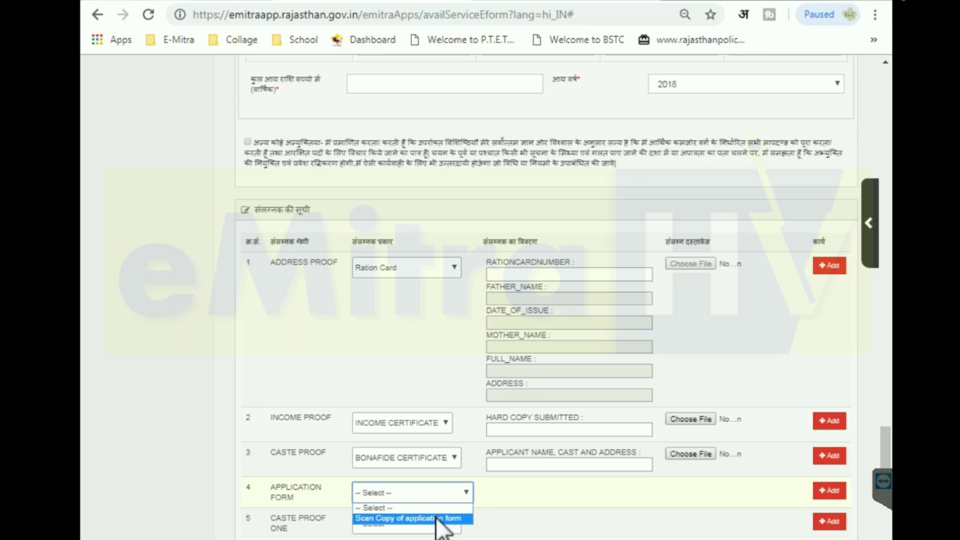
pyautogui.click(439, 518)
pyautogui.click(531, 499)
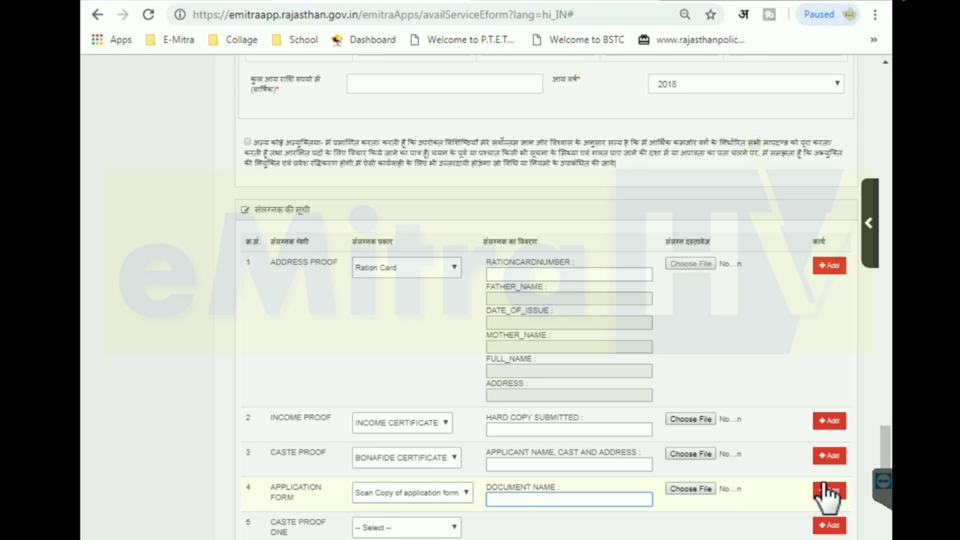
pyautogui.moveTo(891, 454); pyautogui.dragTo(899, 480)
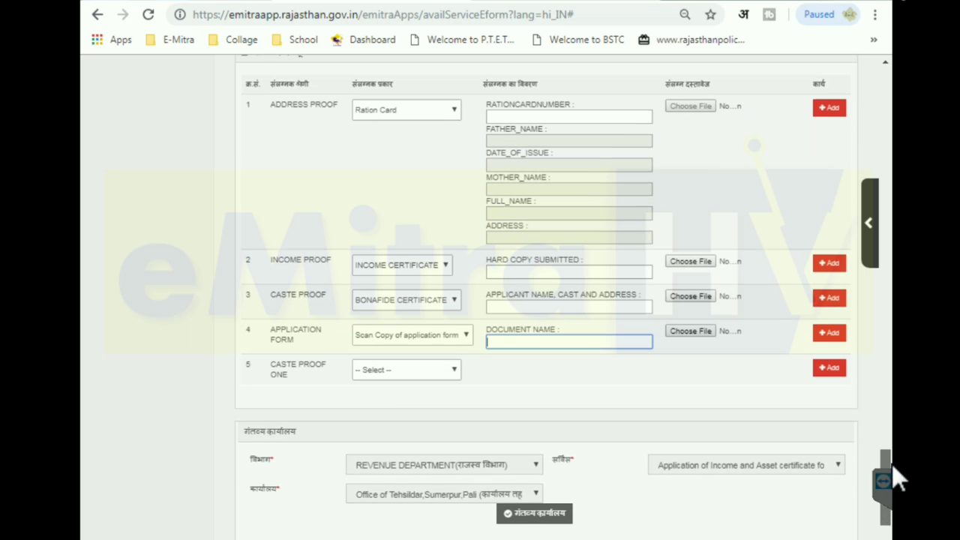
# Choose BONAFIDE CERTIFICATE for the fifth attachment, Caste Proof One, then scroll toward Save
pyautogui.click(406, 374)
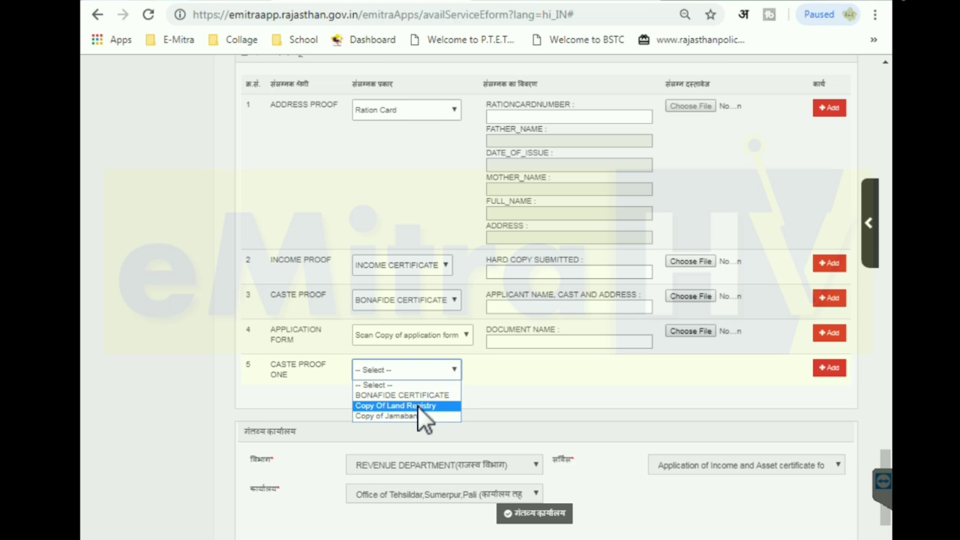
pyautogui.click(415, 397)
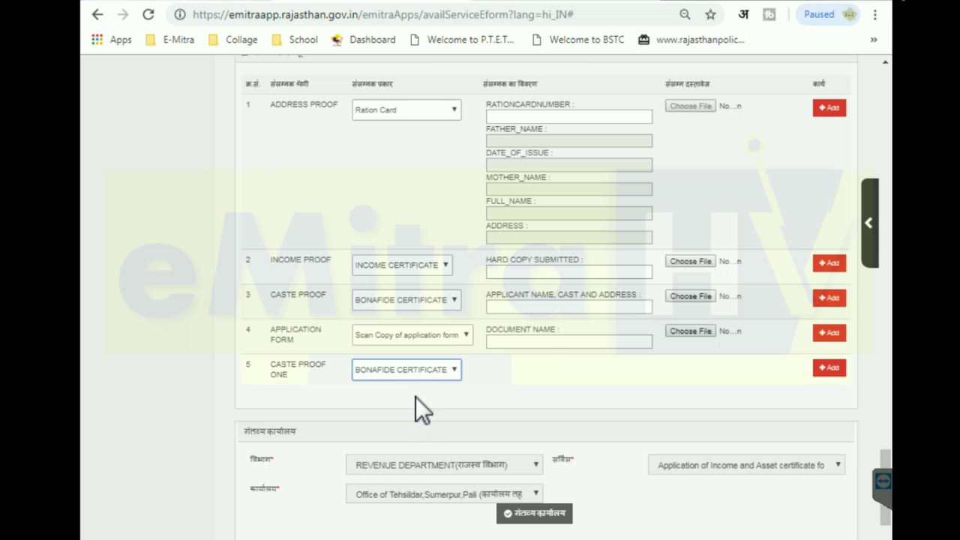
pyautogui.click(521, 379)
pyautogui.click(557, 396)
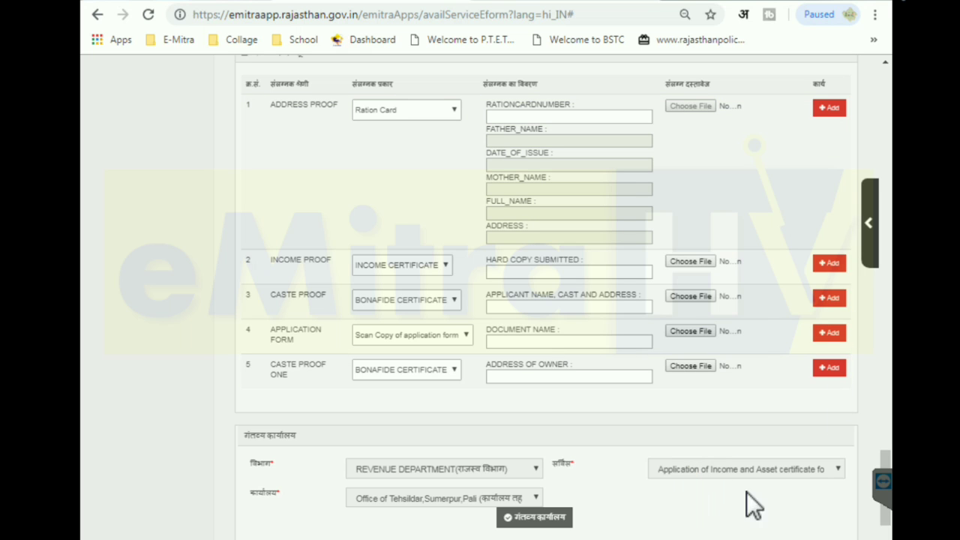
pyautogui.scroll(-2, 888, 465)
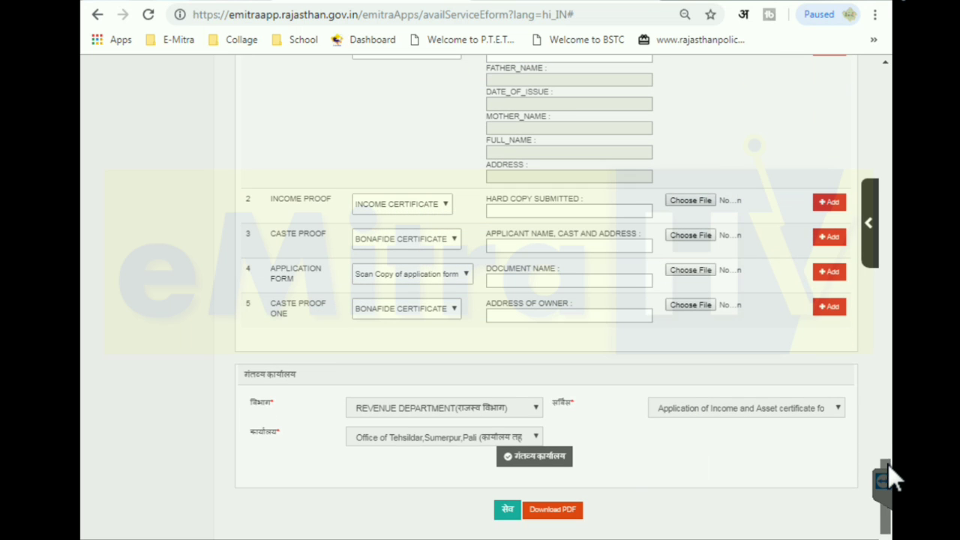